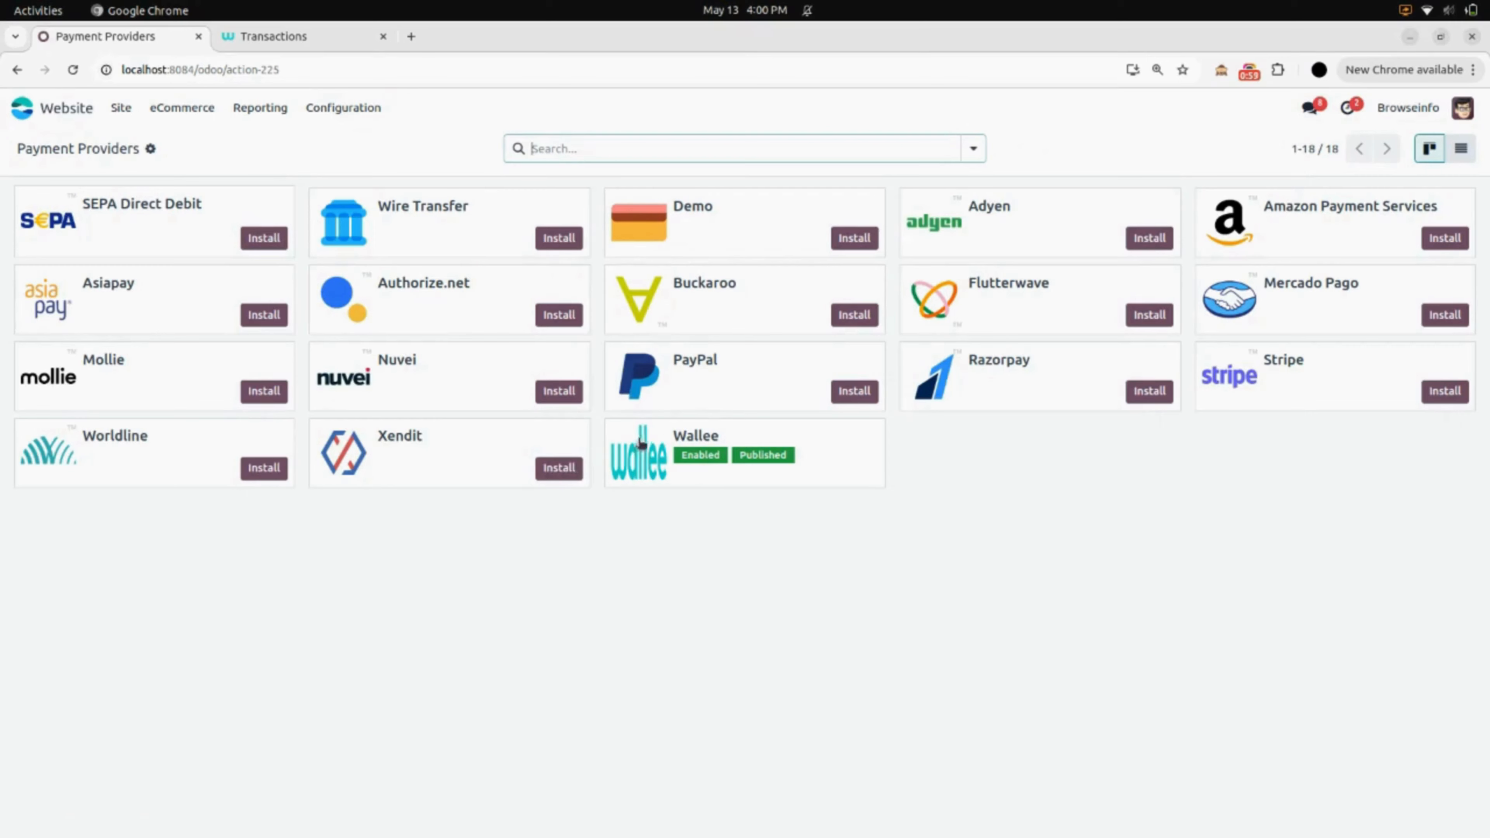
pyautogui.click(661, 465)
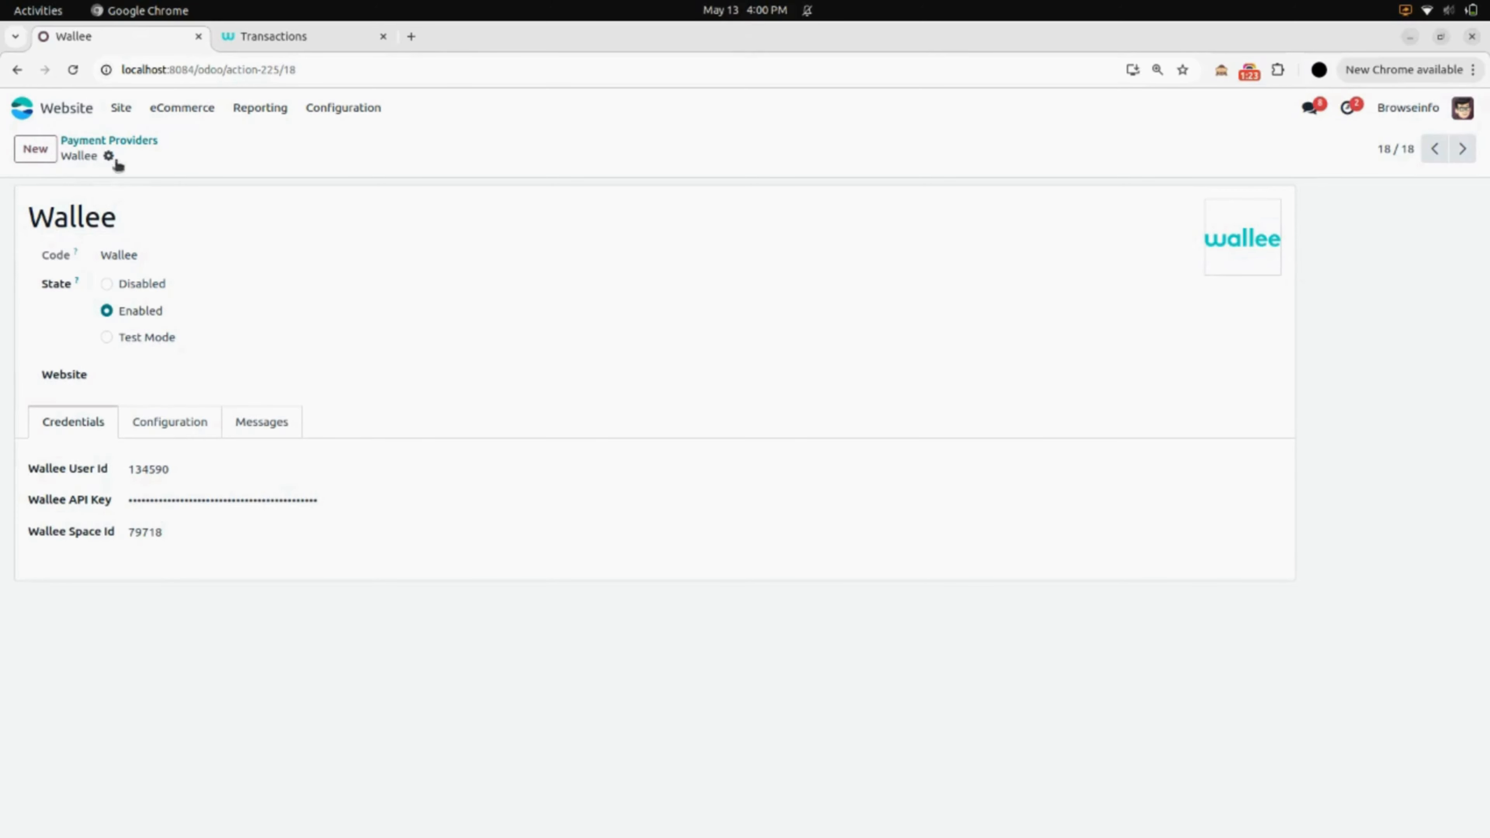
pyautogui.click(116, 141)
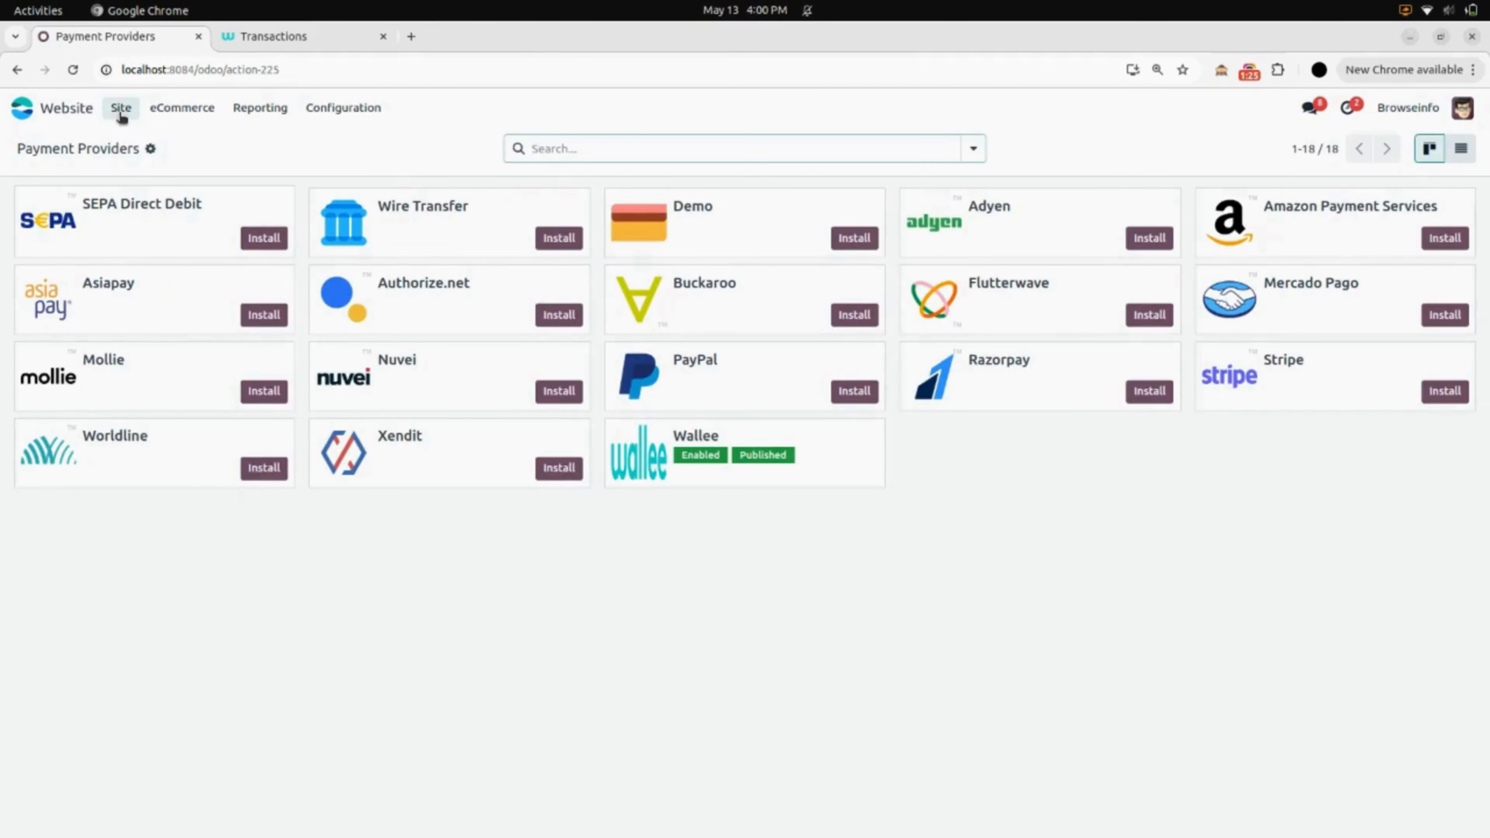
# - Go from the website homepage to the Shop product catalog, glancing at Wallee Transactions on the way
pyautogui.click(120, 111)
pyautogui.click(134, 140)
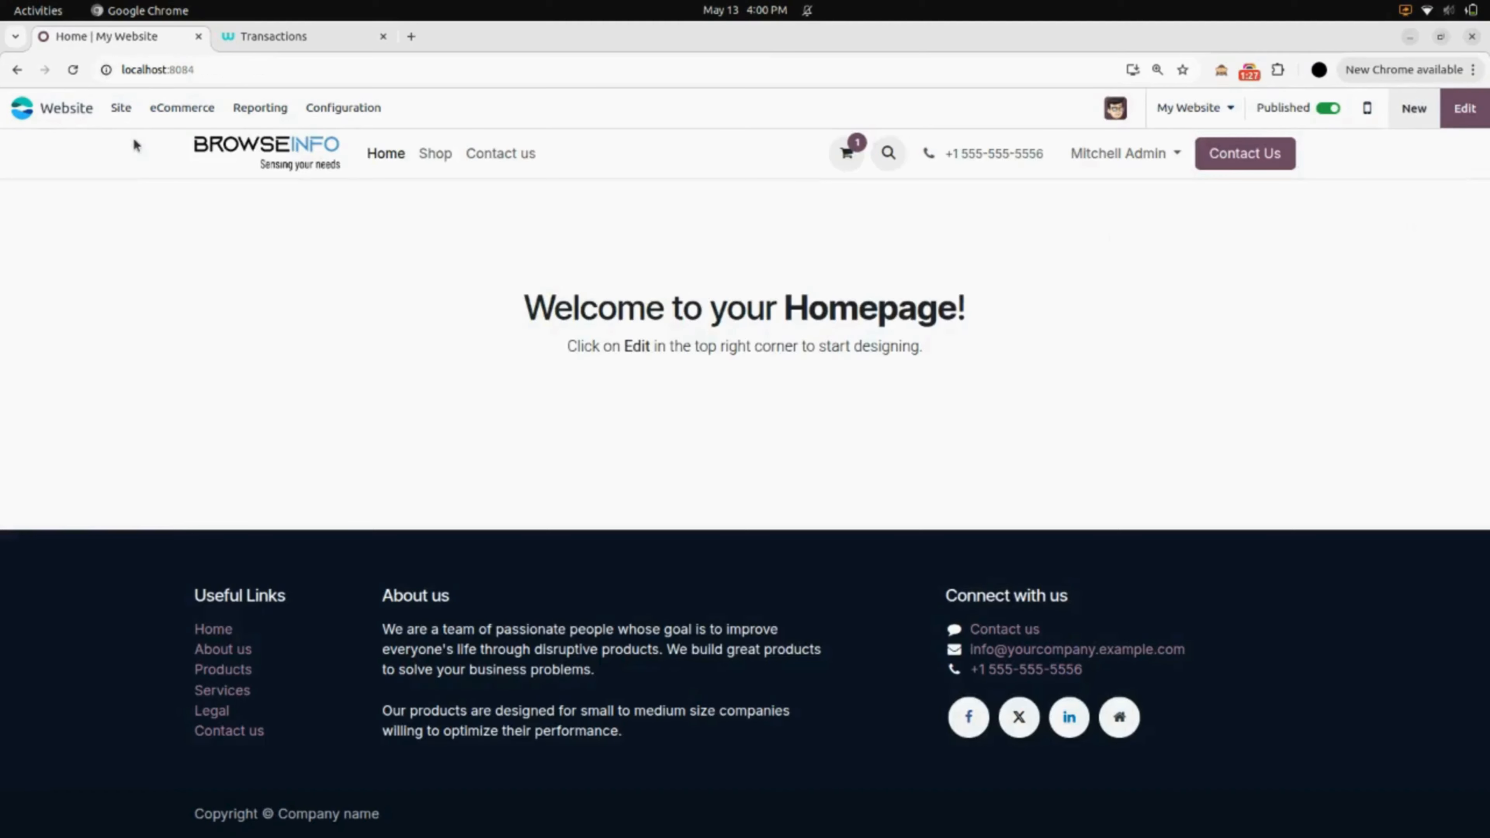
pyautogui.click(431, 155)
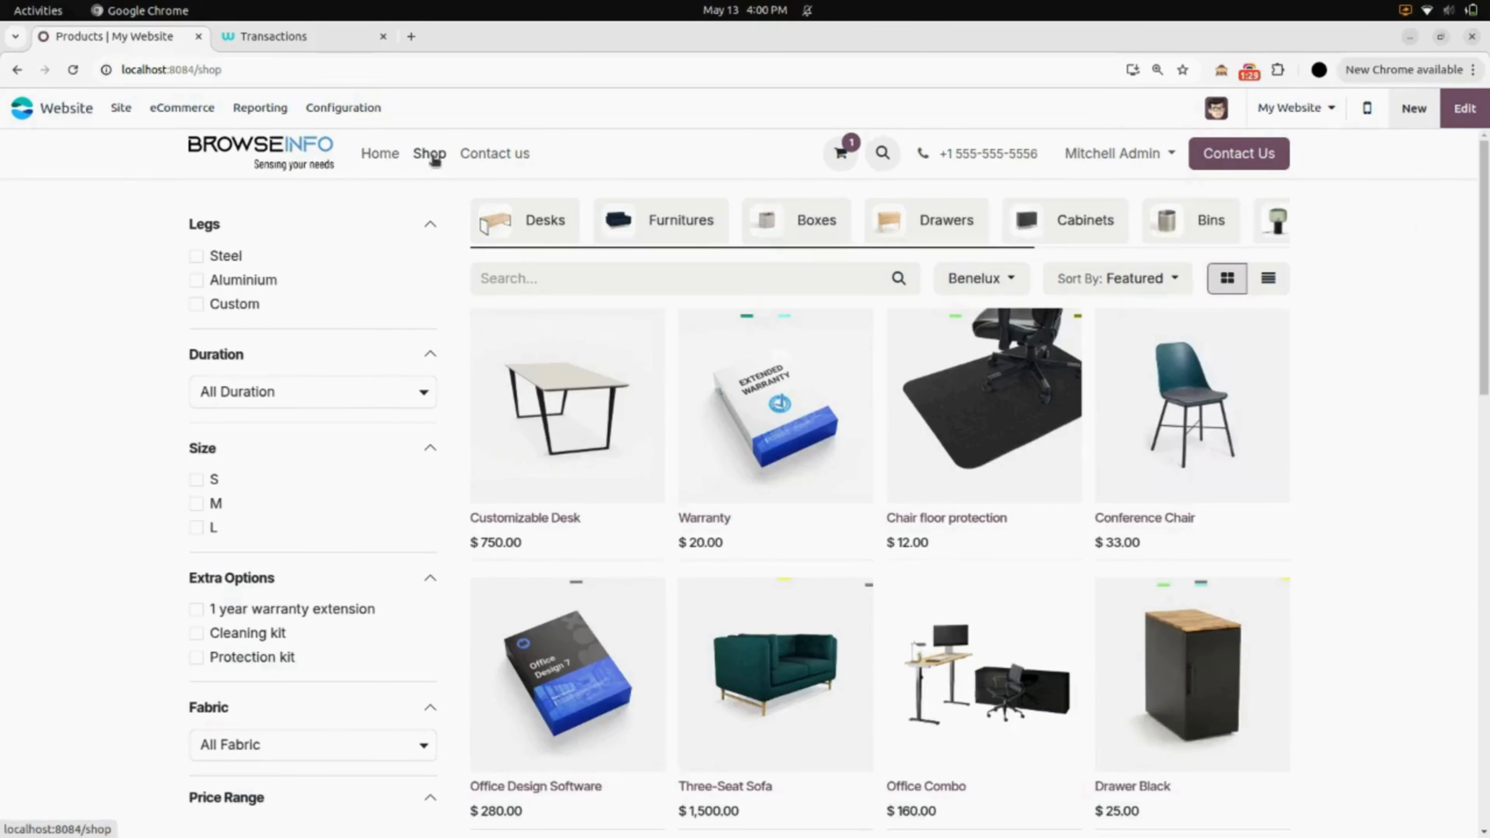
pyautogui.click(273, 38)
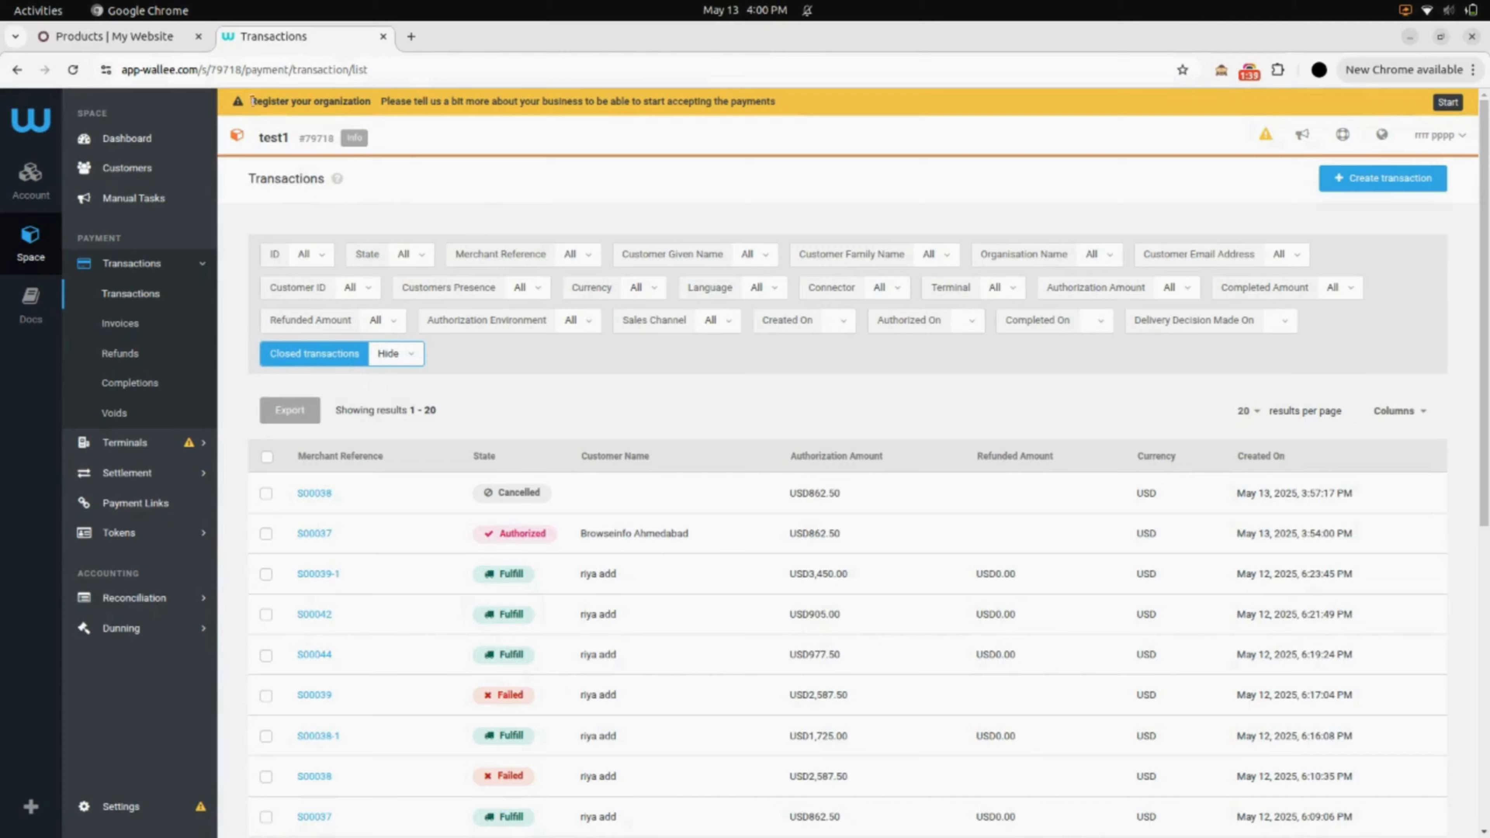
pyautogui.click(159, 39)
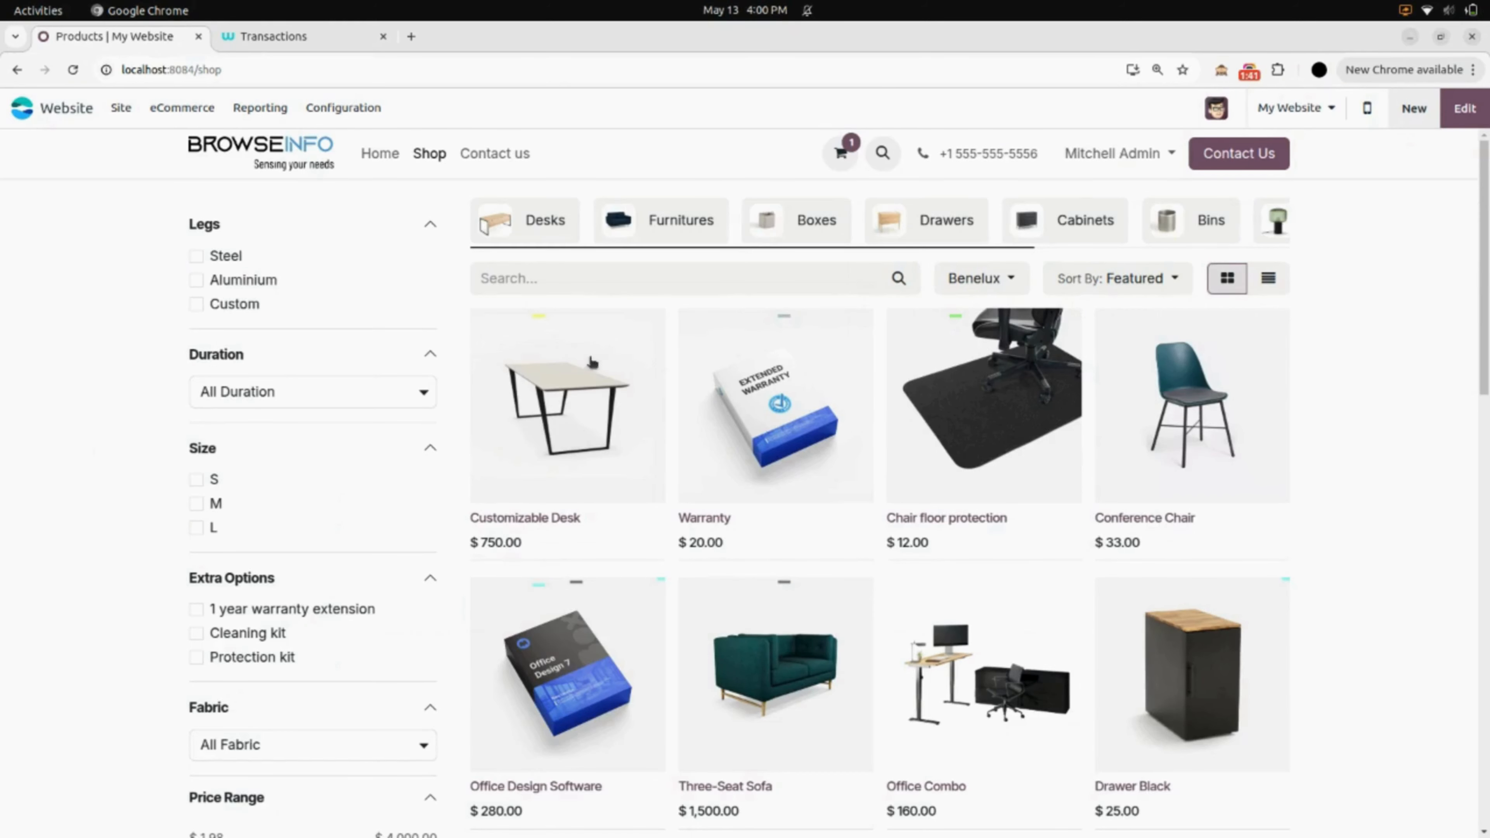
# - Add the Conference Chair (Steel) to the cart and proceed to the $900.45 order overview
pyautogui.click(1101, 432)
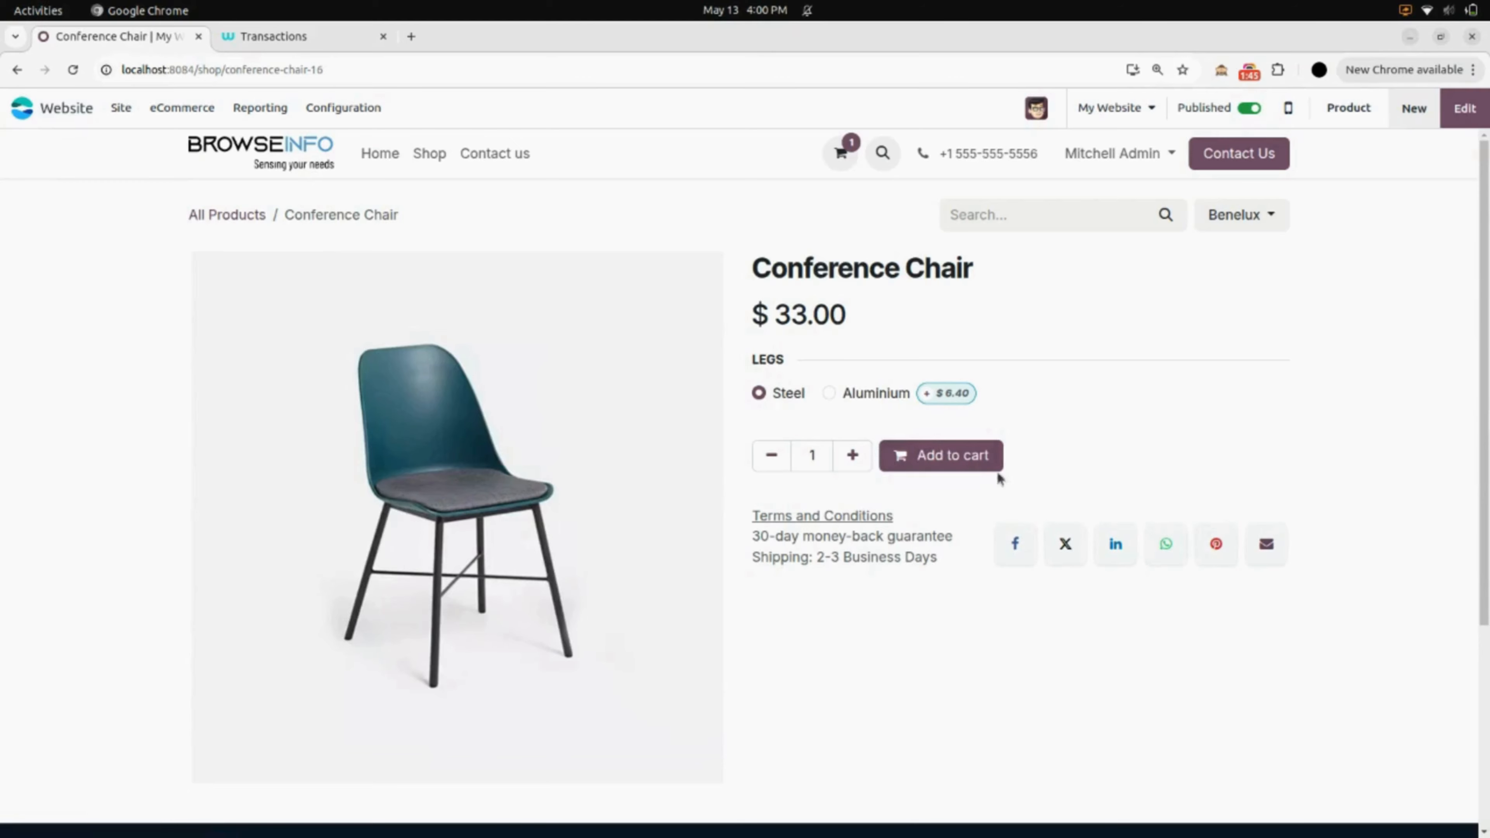
pyautogui.click(930, 459)
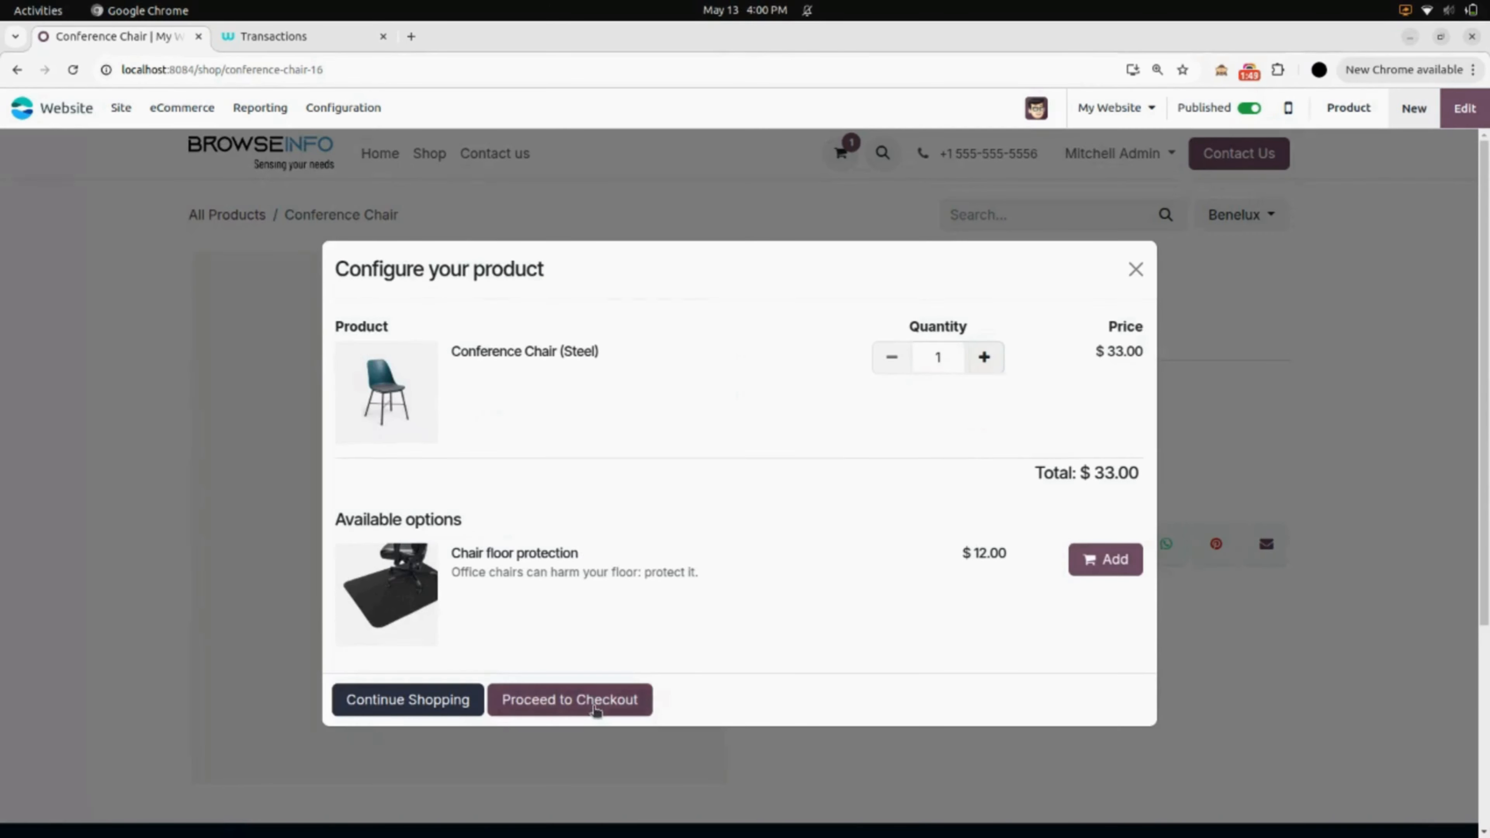
pyautogui.click(595, 709)
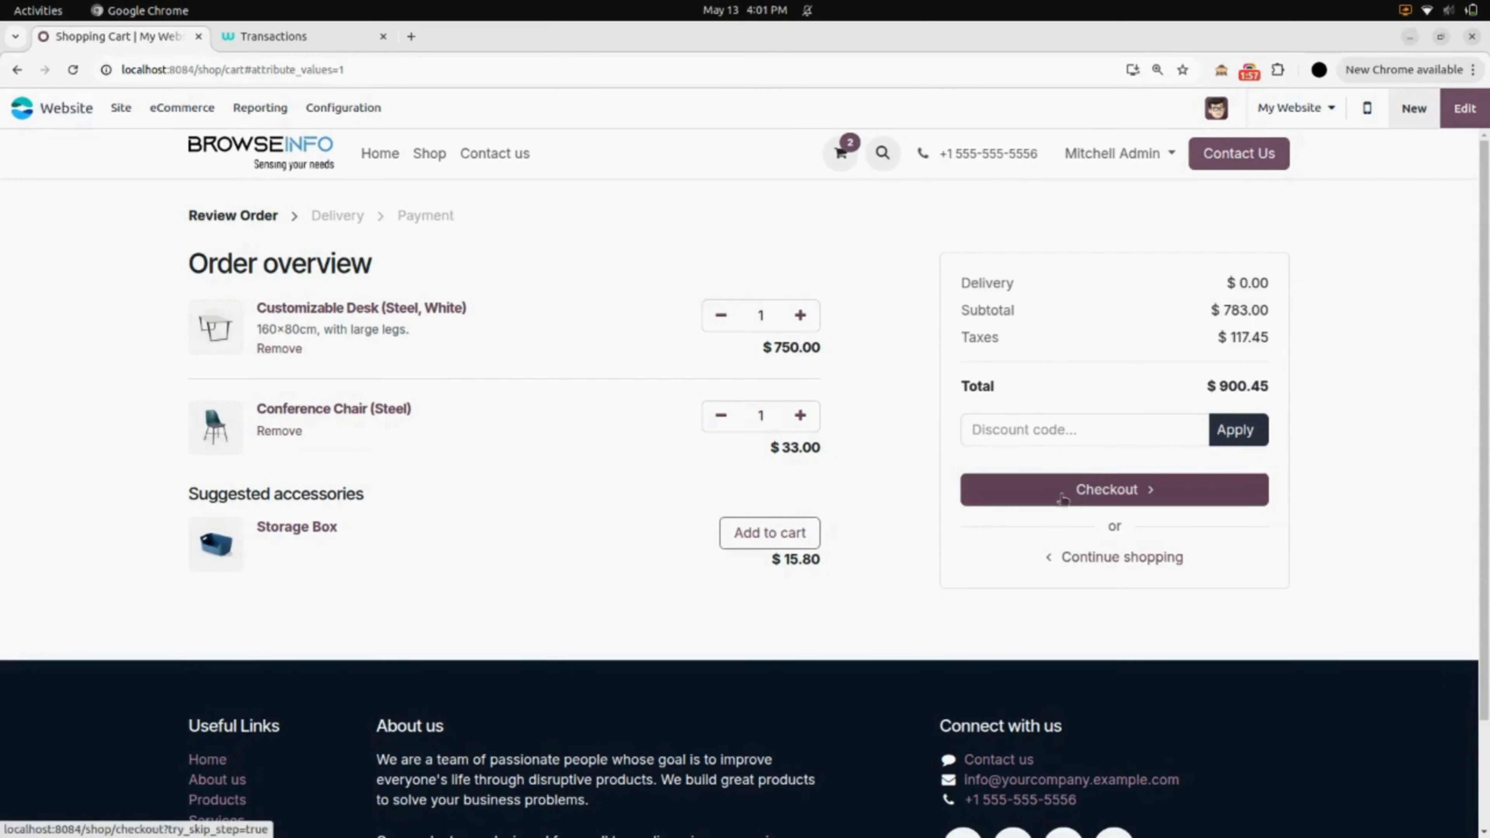
# - Check out the $900.45 order, confirm delivery, and pay with Wallee
pyautogui.click(1109, 491)
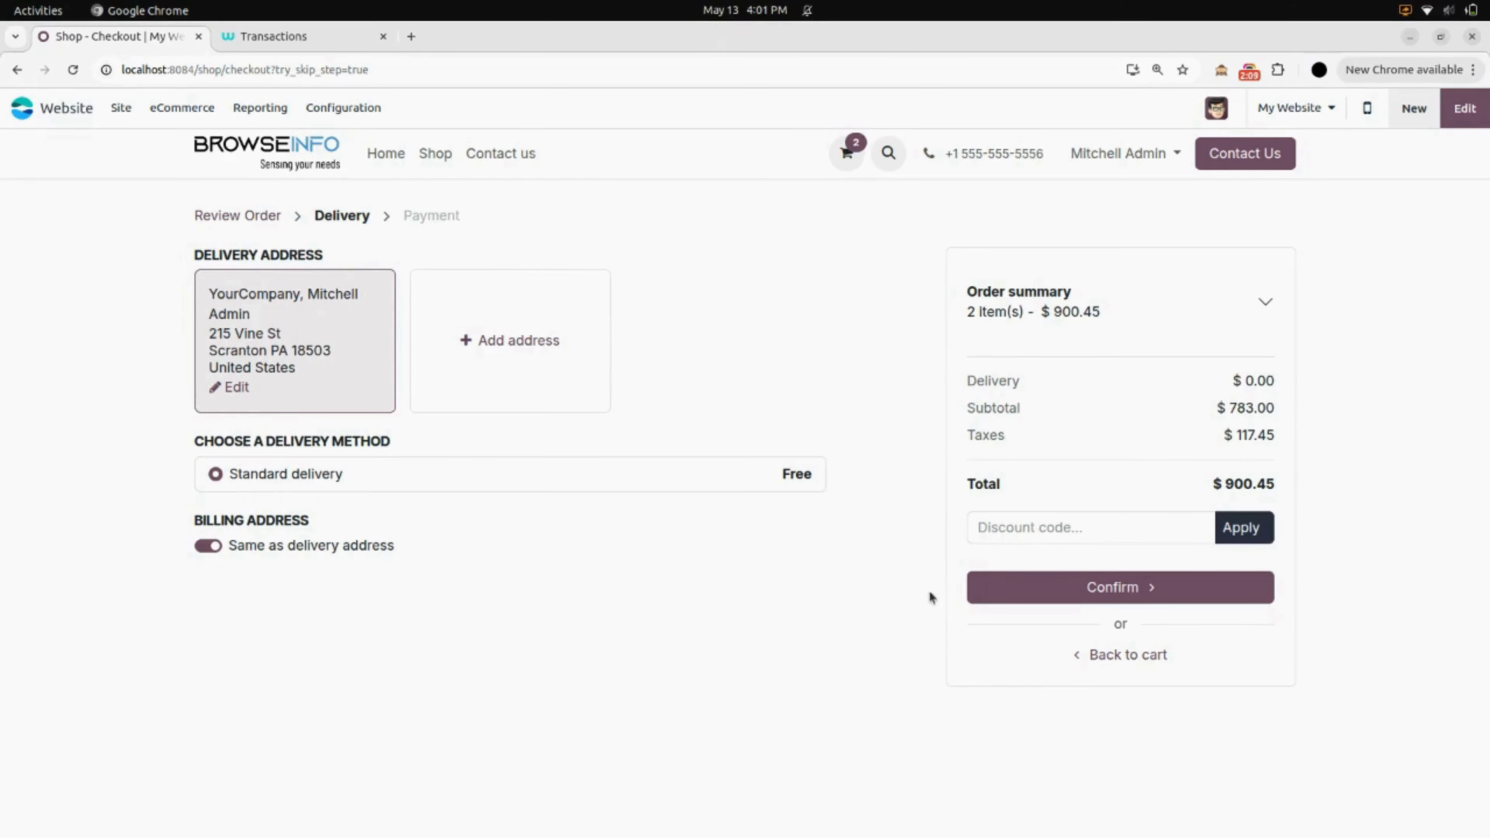
pyautogui.click(1118, 597)
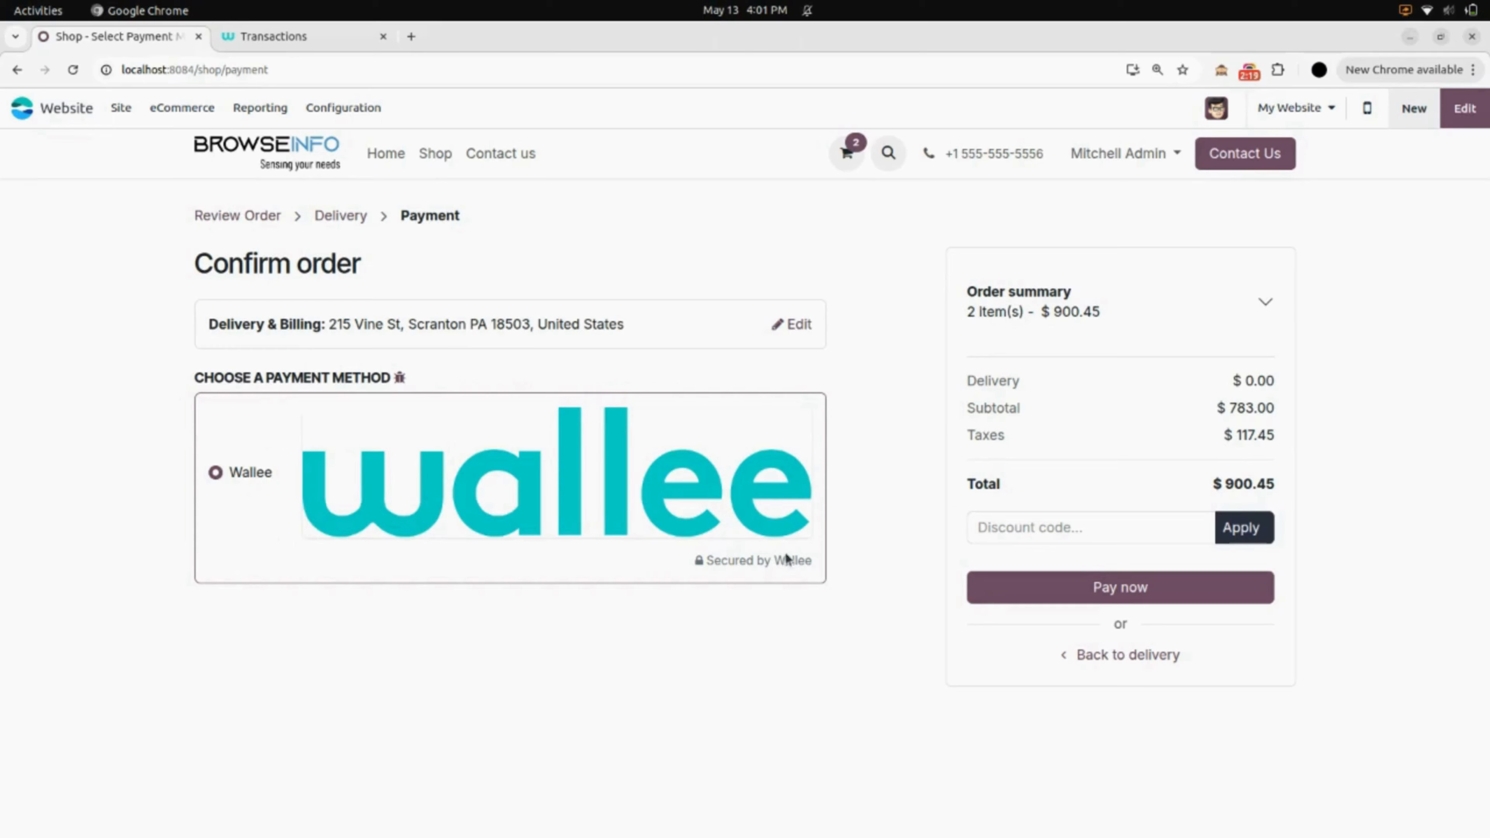
pyautogui.click(1071, 587)
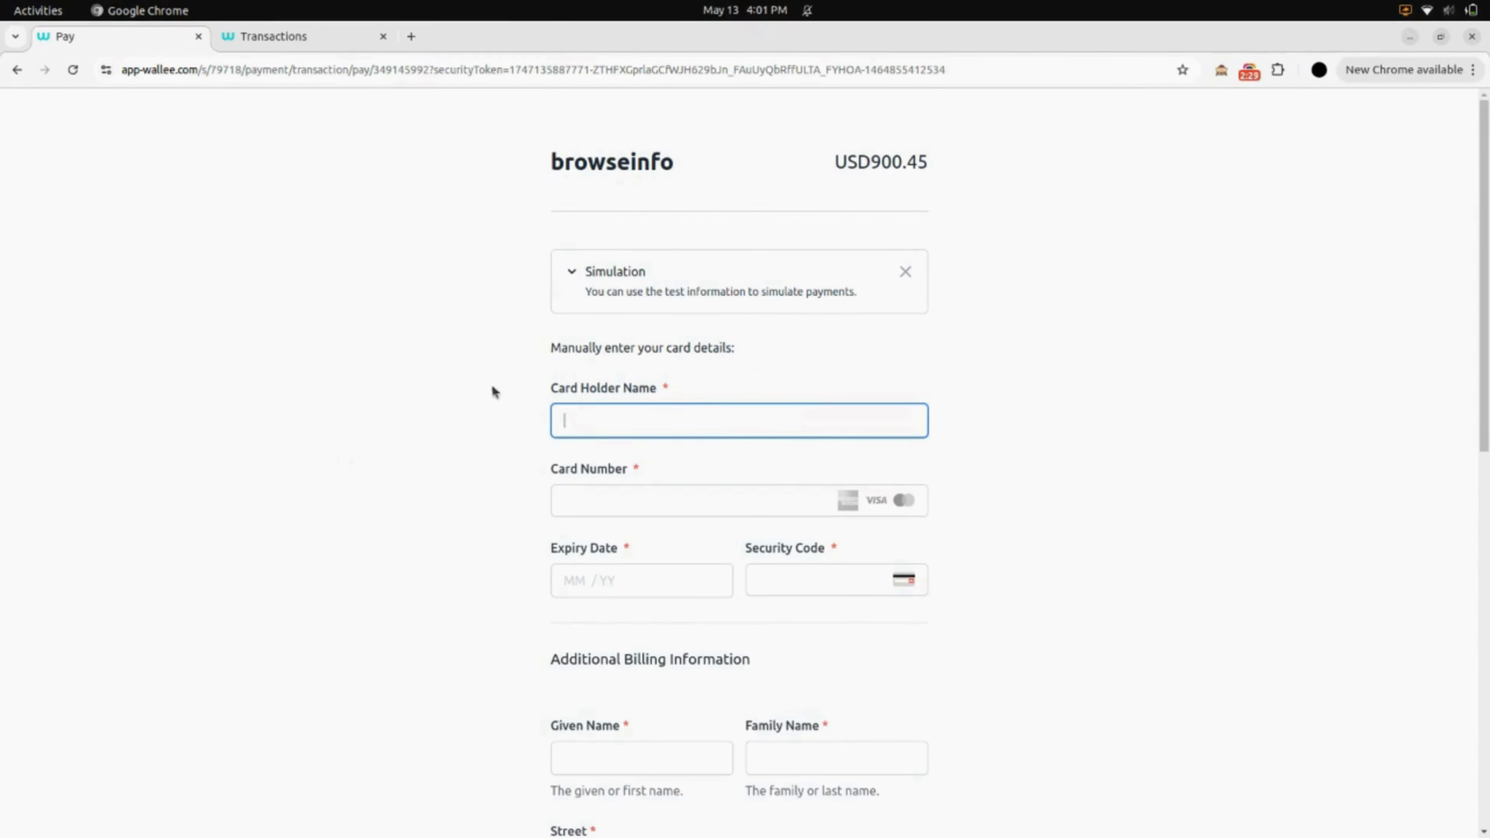
# - Autofill the Wallee card form from the saved test card with expiry 11/27
pyautogui.click(650, 416)
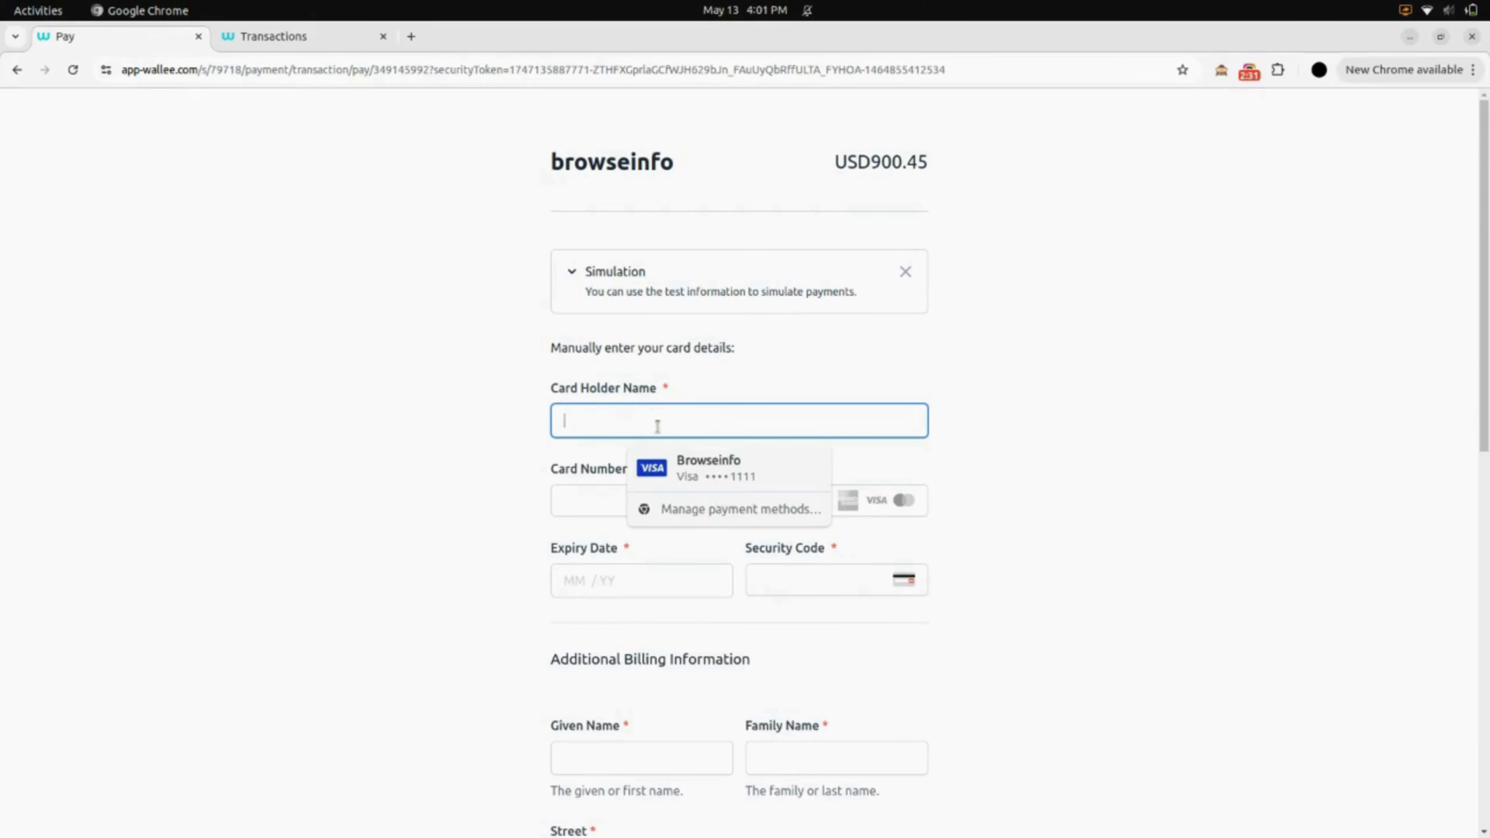
pyautogui.click(705, 467)
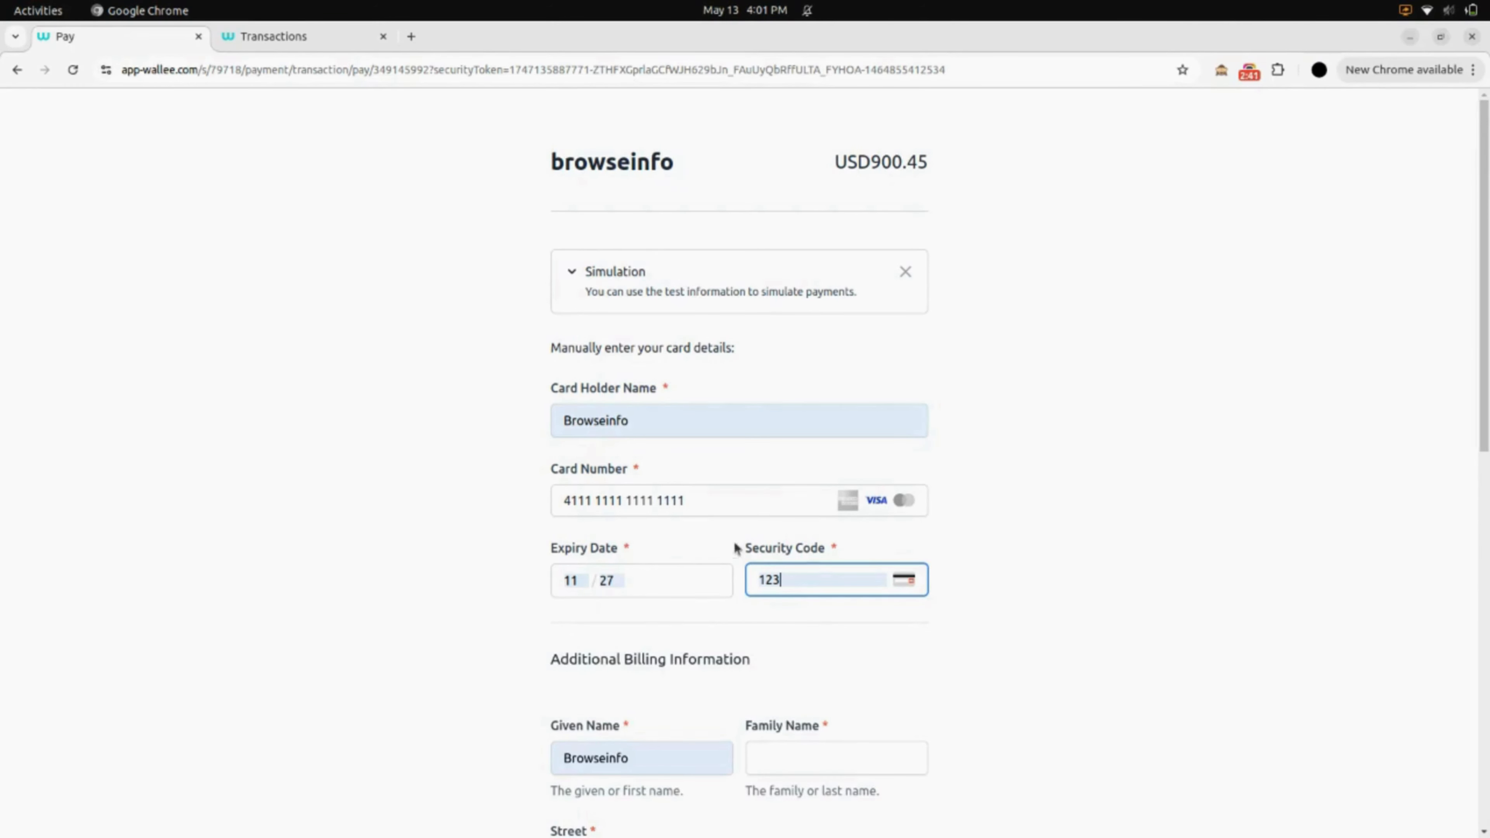
pyautogui.scroll(-5, 809, 604)
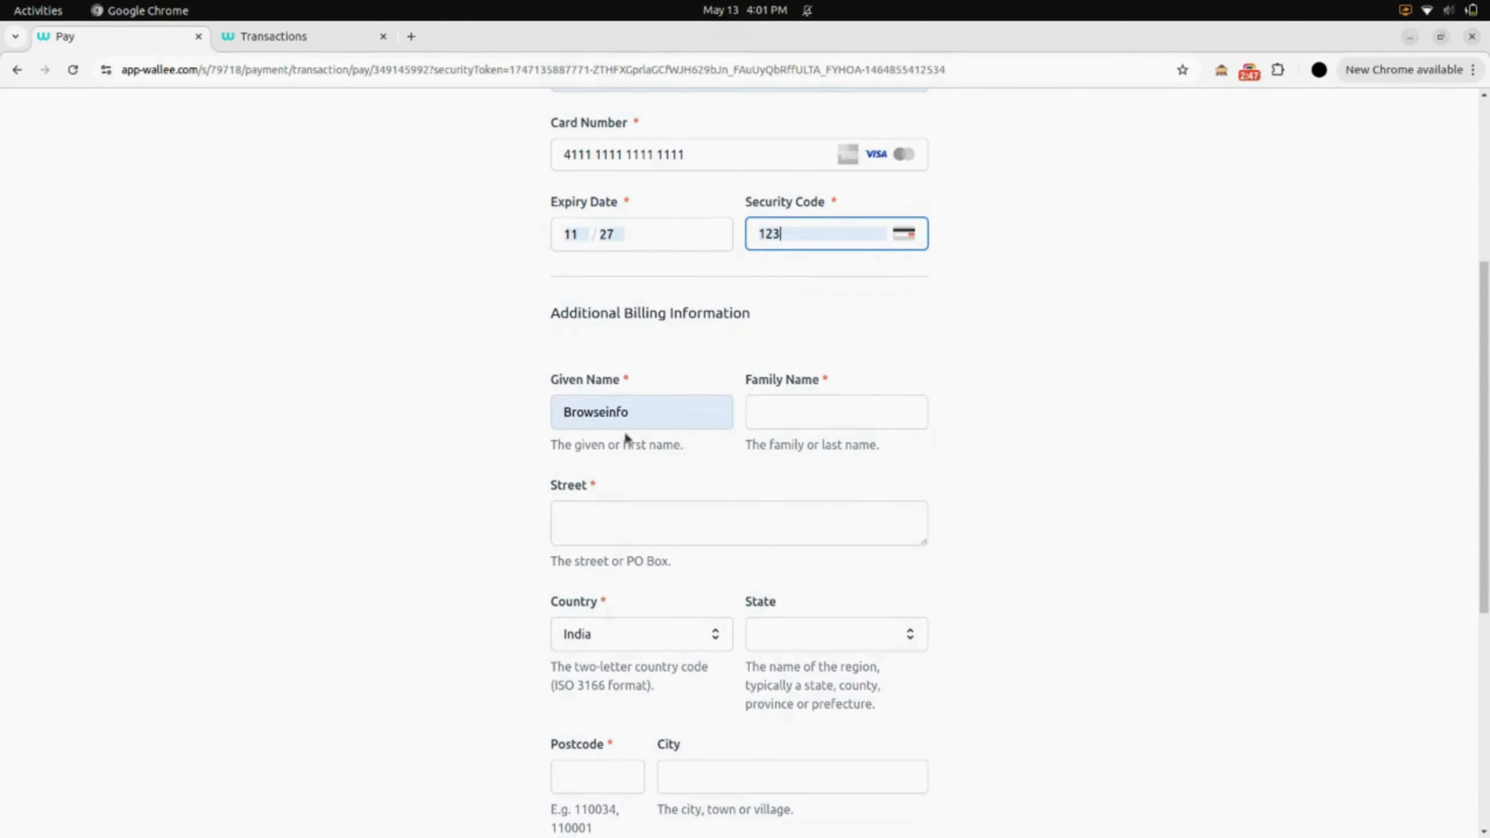
# - Enter the billing family name and fill the street address from a saved suggestion
pyautogui.click(779, 417)
pyautogui.write('A')
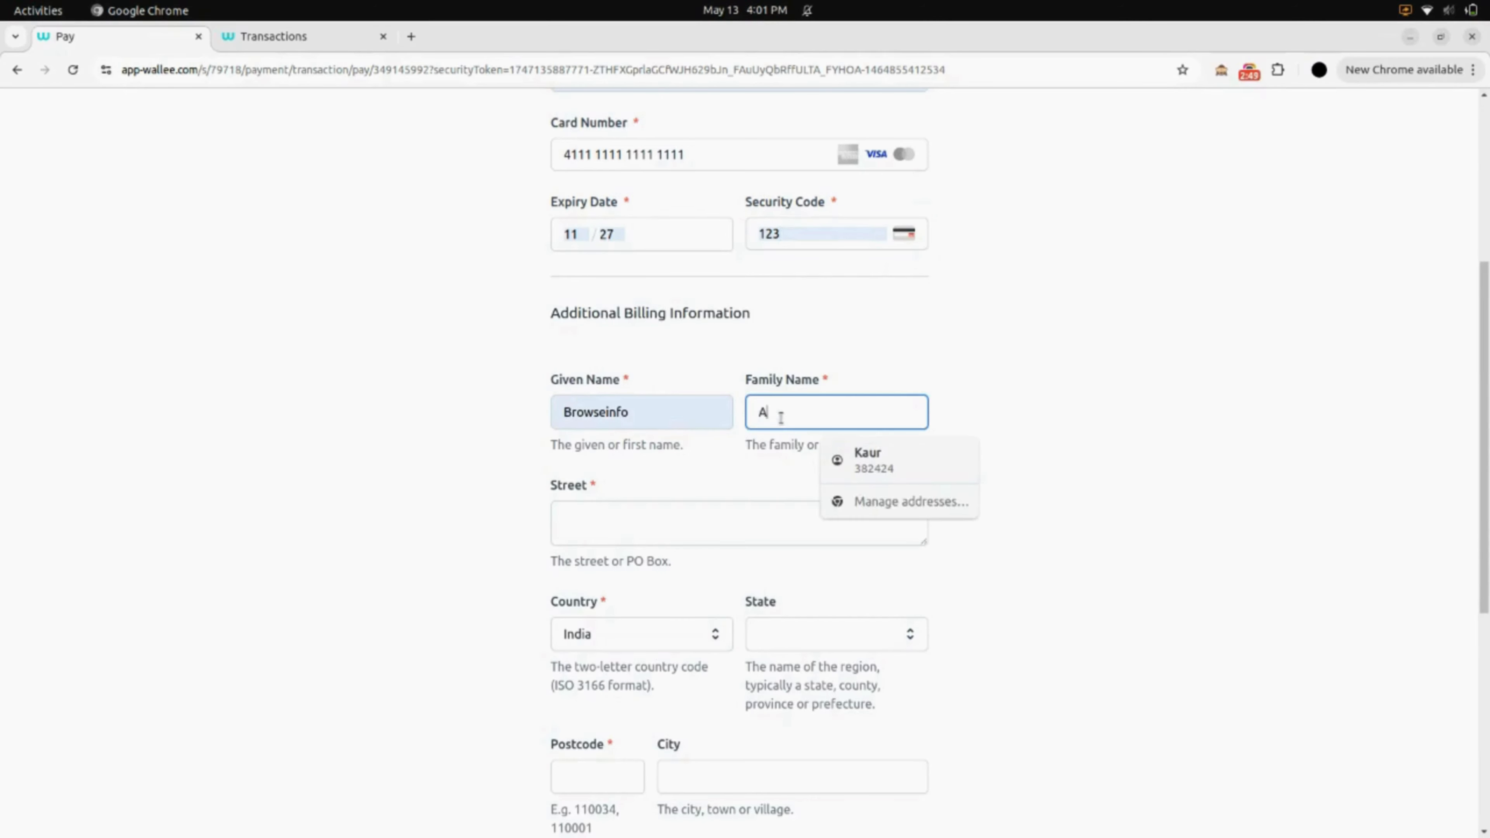
pyautogui.write('hmedabad')
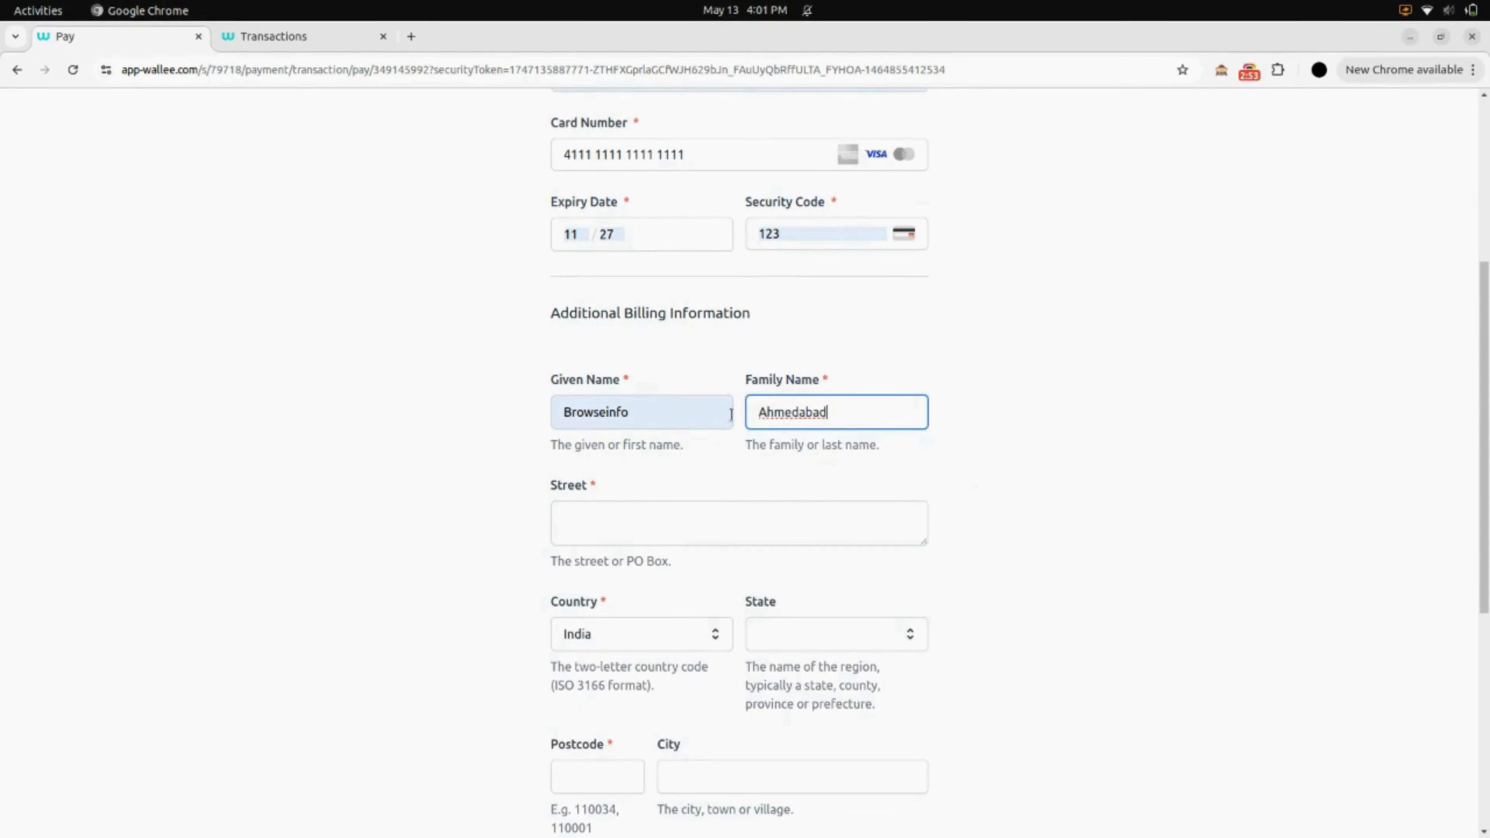
pyautogui.click(636, 518)
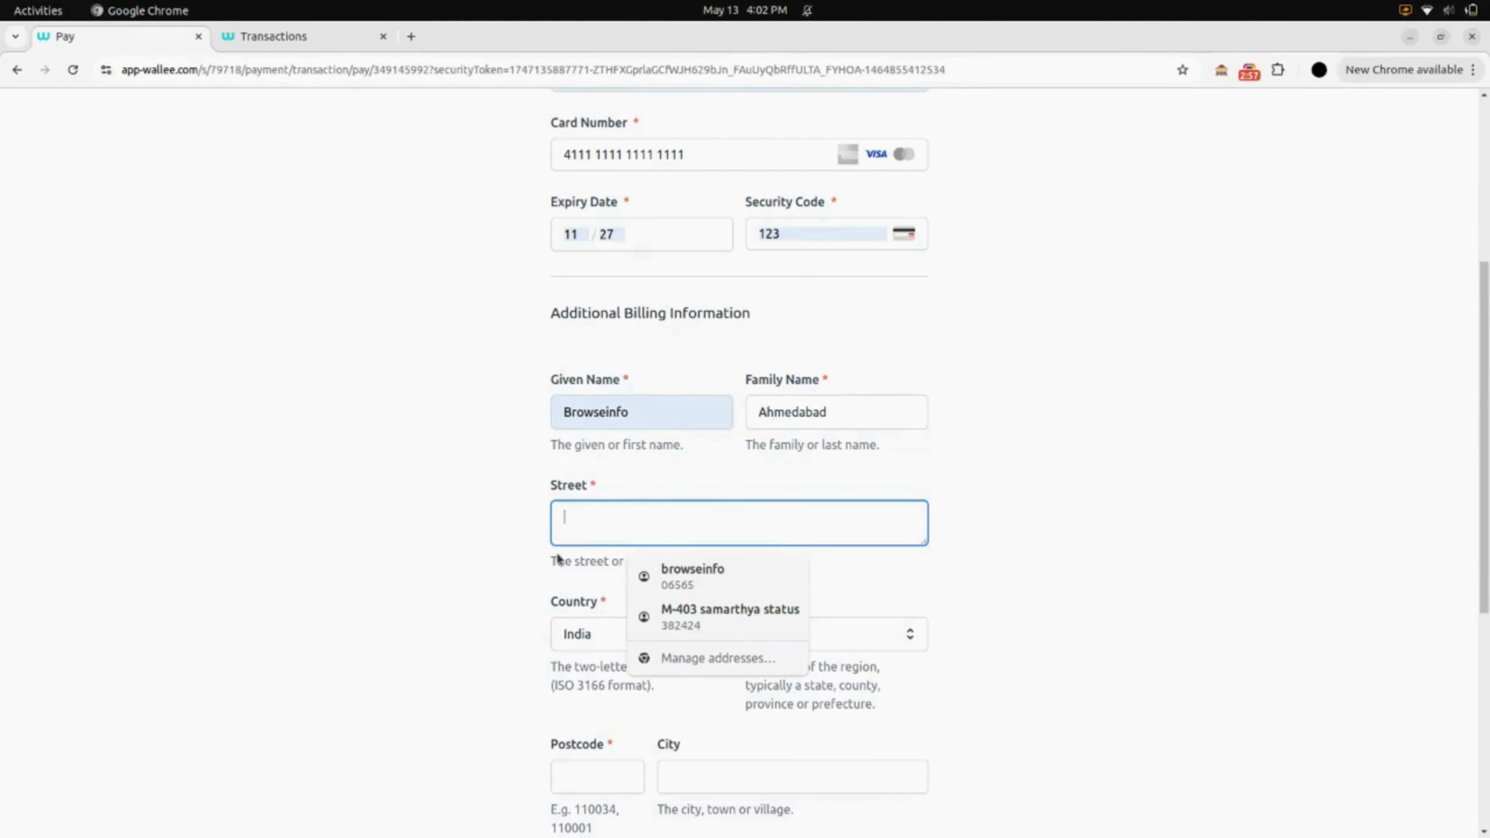
pyautogui.click(662, 590)
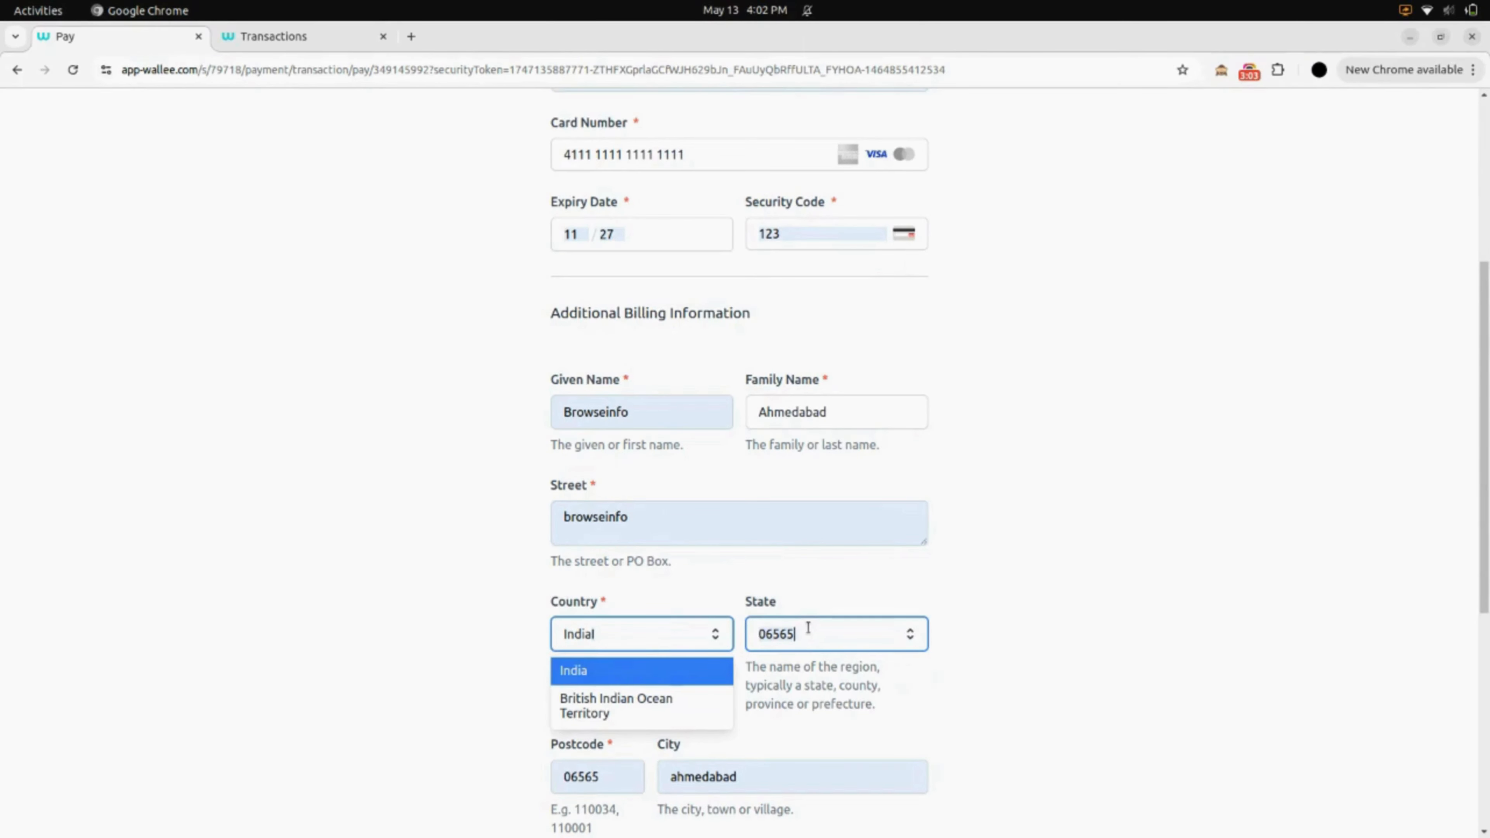
# - Set the billing state to Gujarat and the country to India
pyautogui.press('BackSpace')
pyautogui.press('BackSpace')
pyautogui.press('BackSpace')
pyautogui.press('BackSpace')
pyautogui.press('BackSpace')
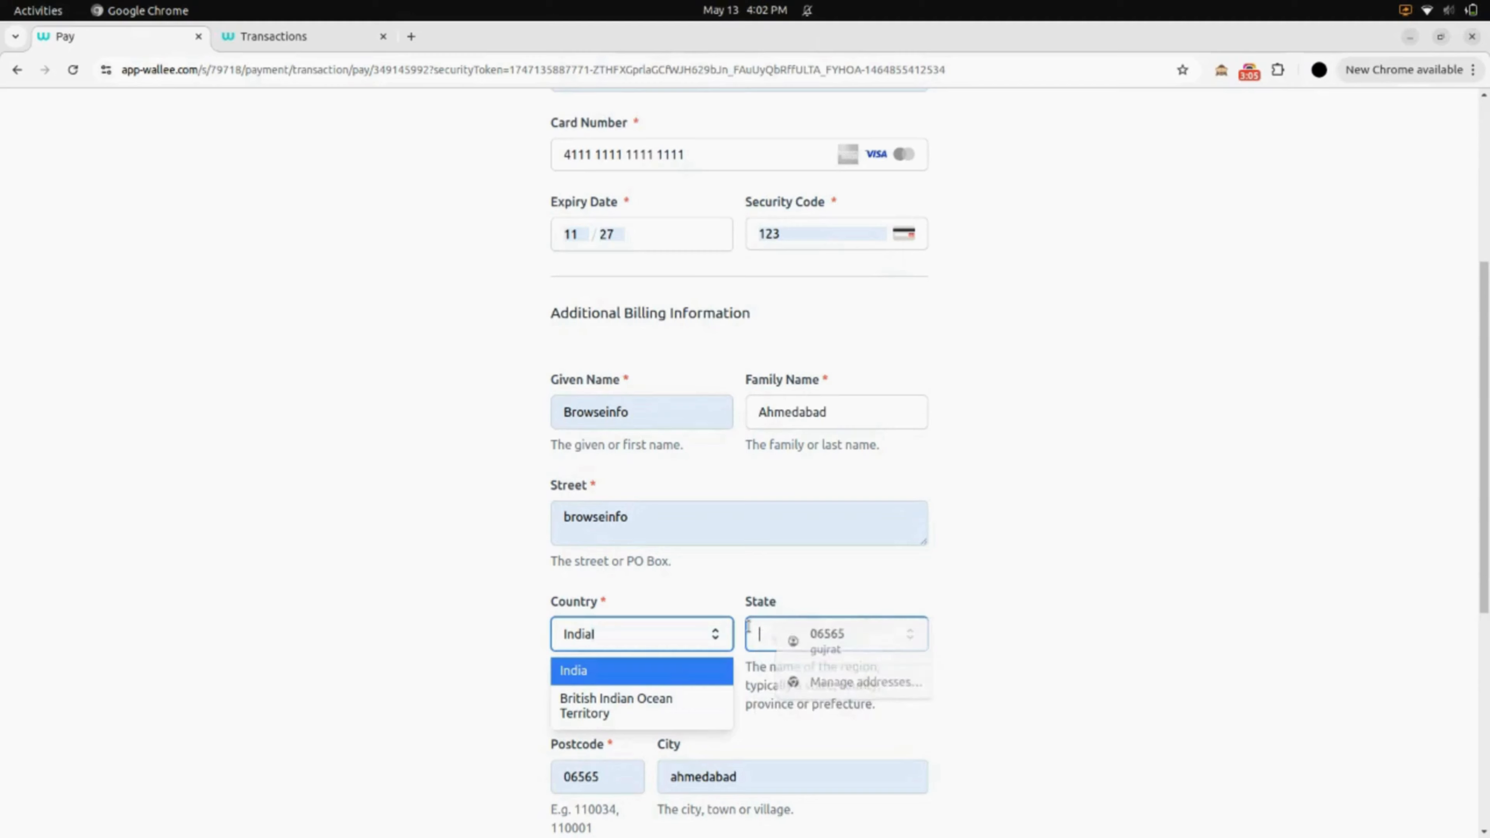
pyautogui.write('gu')
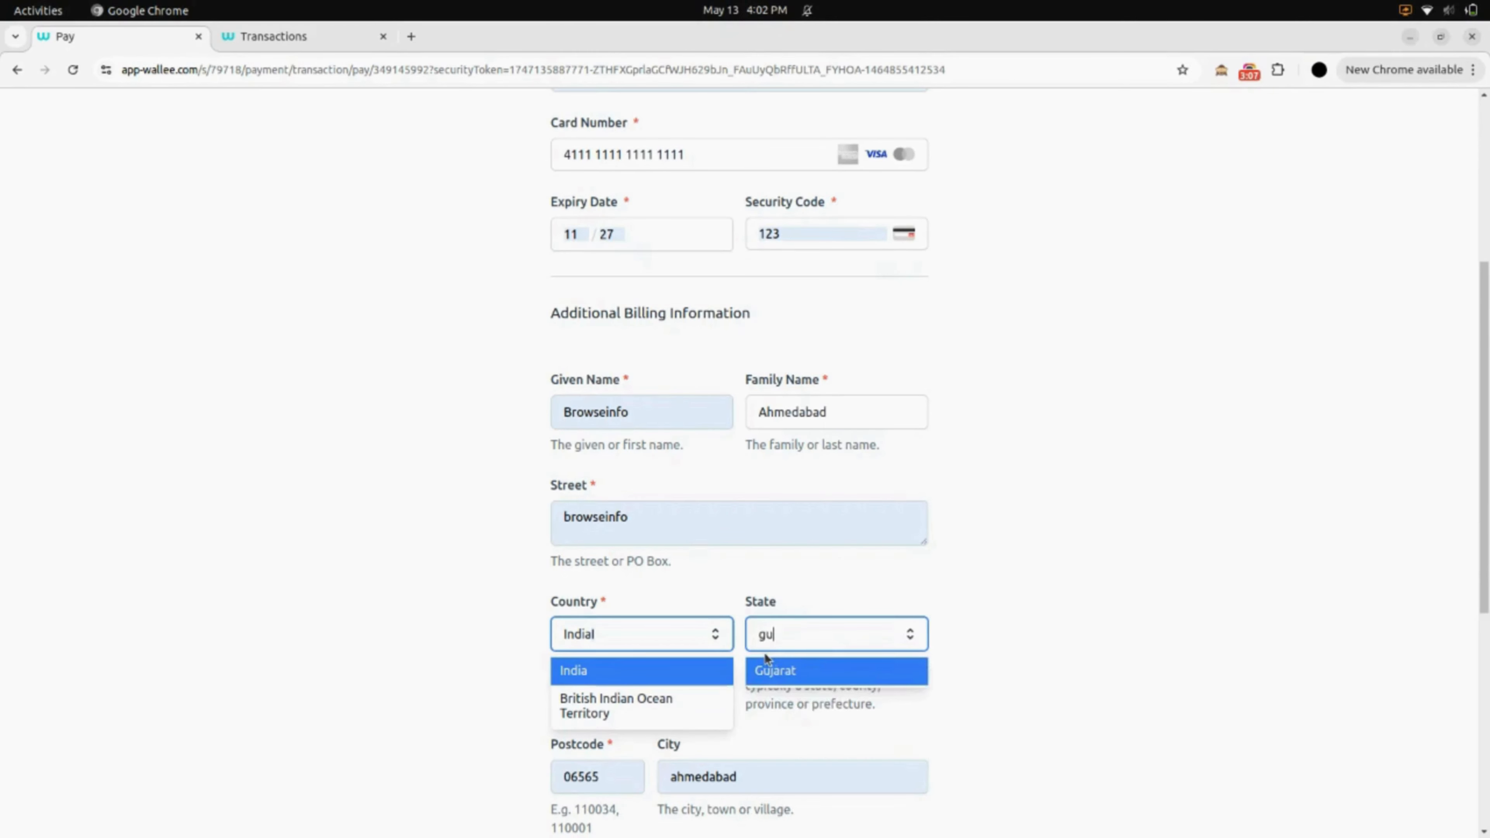
pyautogui.click(775, 676)
pyautogui.scroll(-3, 774, 676)
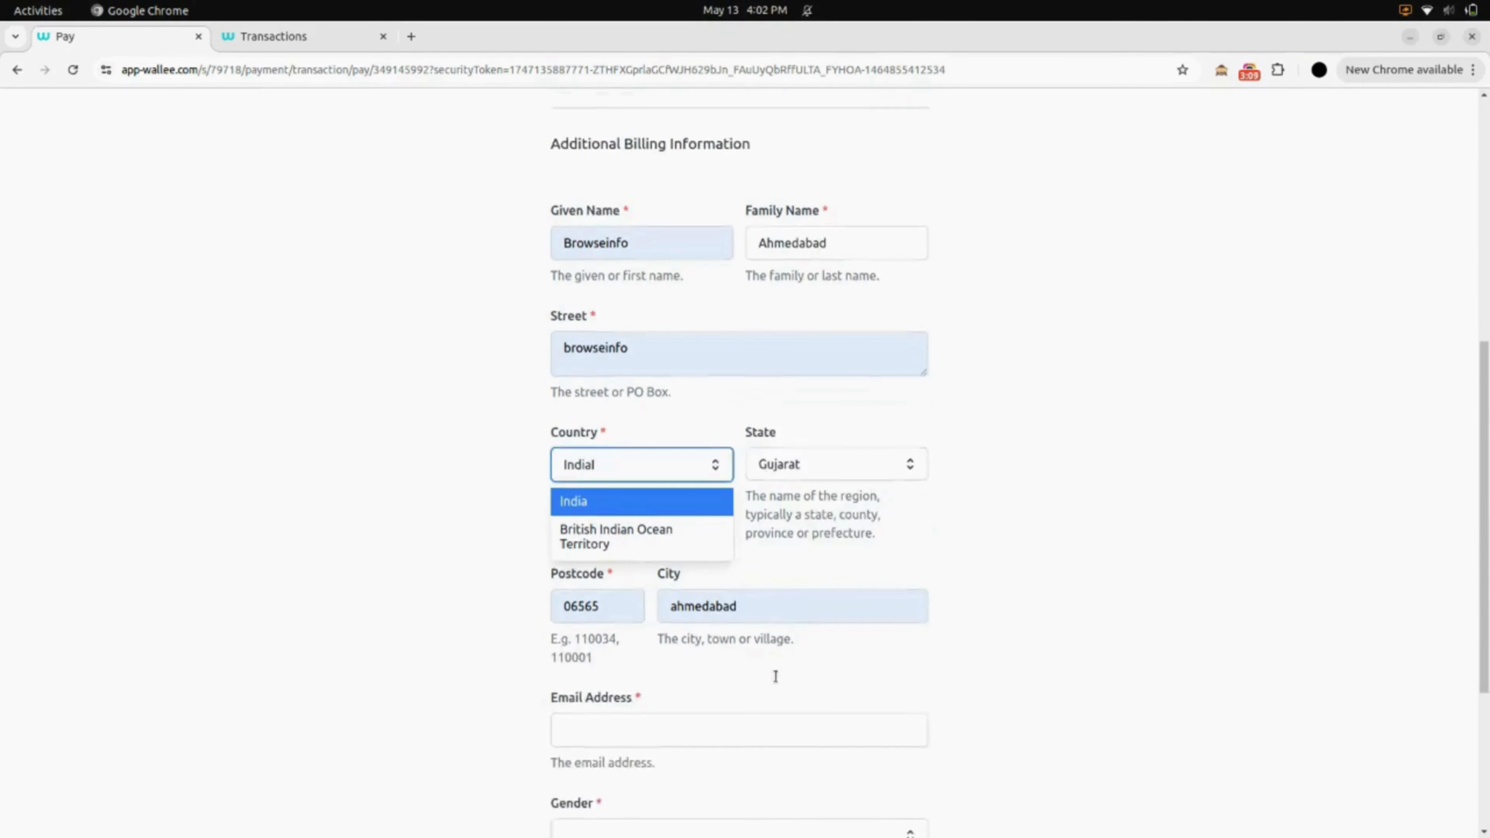
pyautogui.click(591, 444)
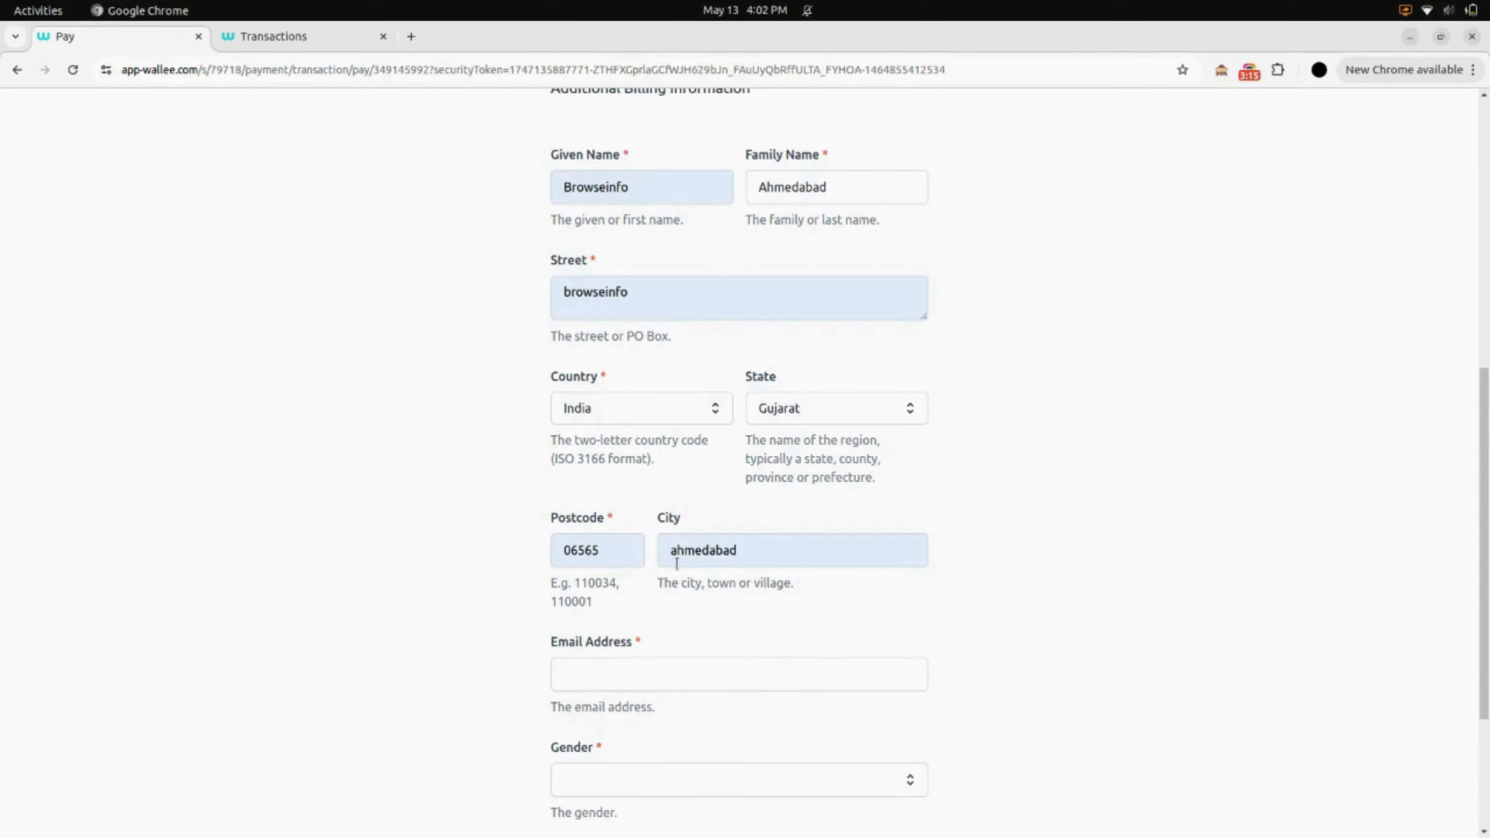
# - Enter the billing e-mail address, choose gender Female, and submit the payment
pyautogui.scroll(-3, 769, 558)
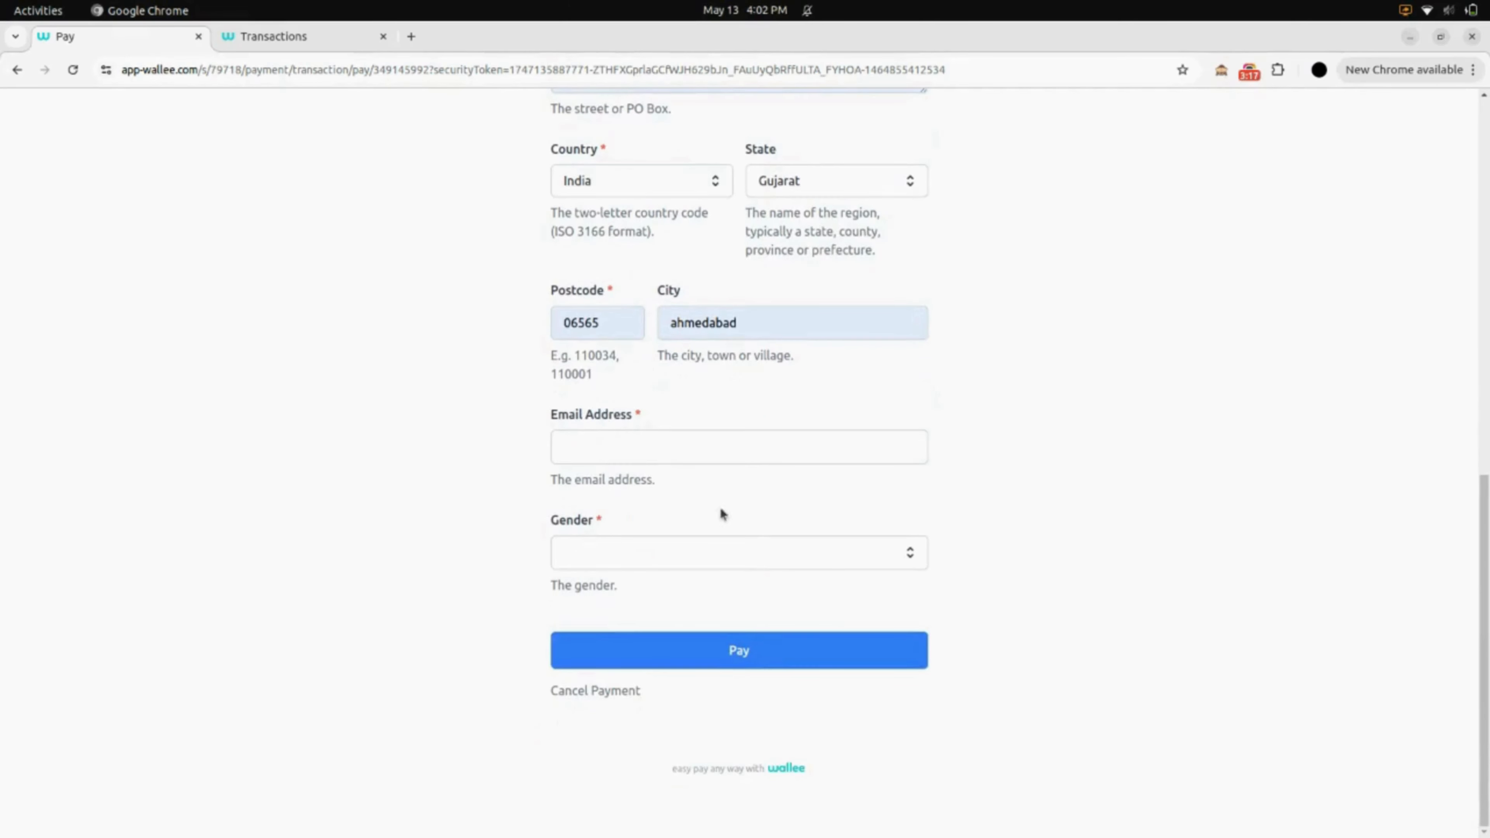
pyautogui.click(624, 450)
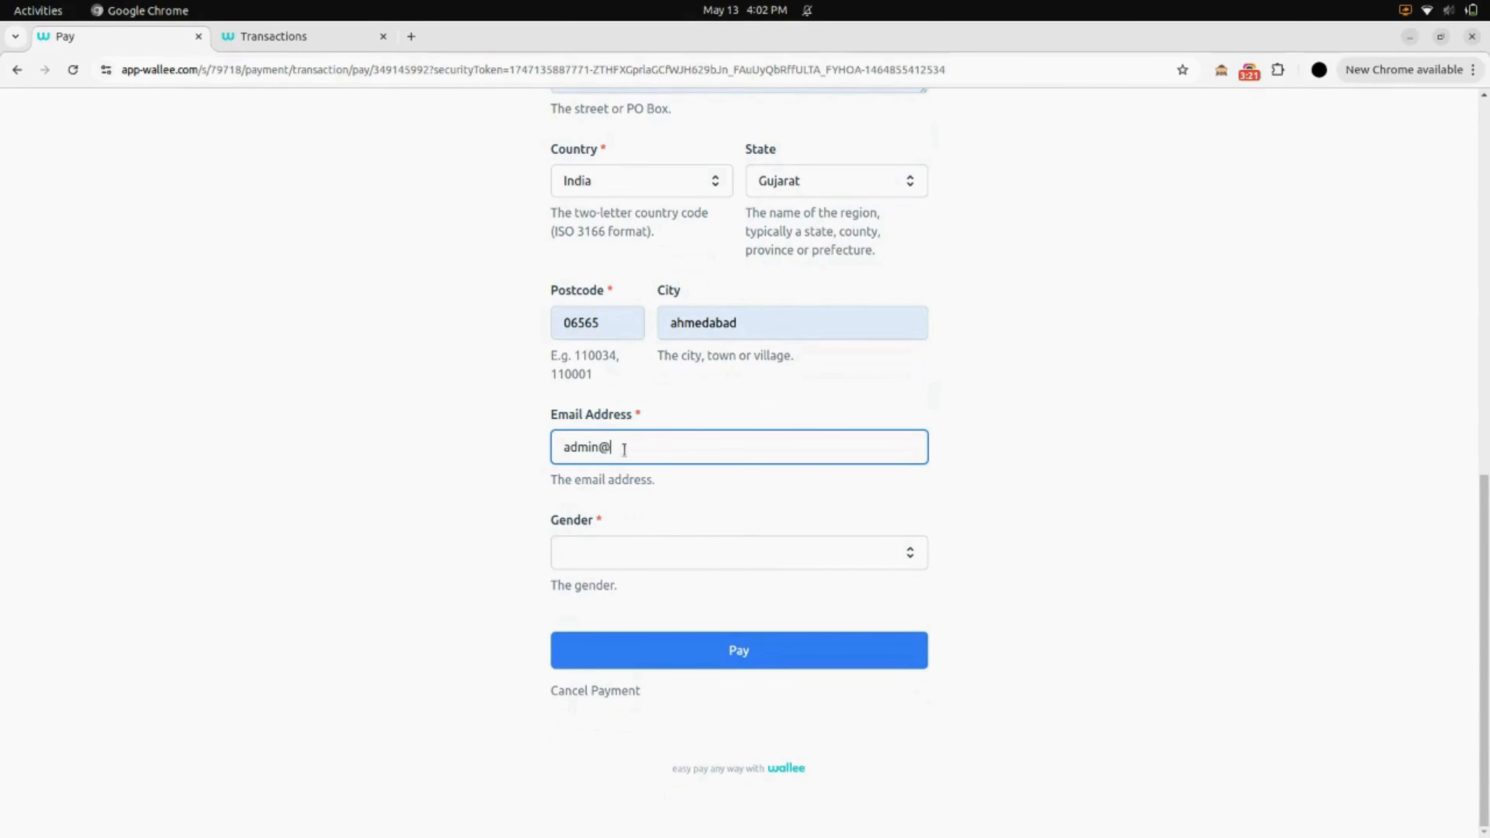
pyautogui.click(624, 553)
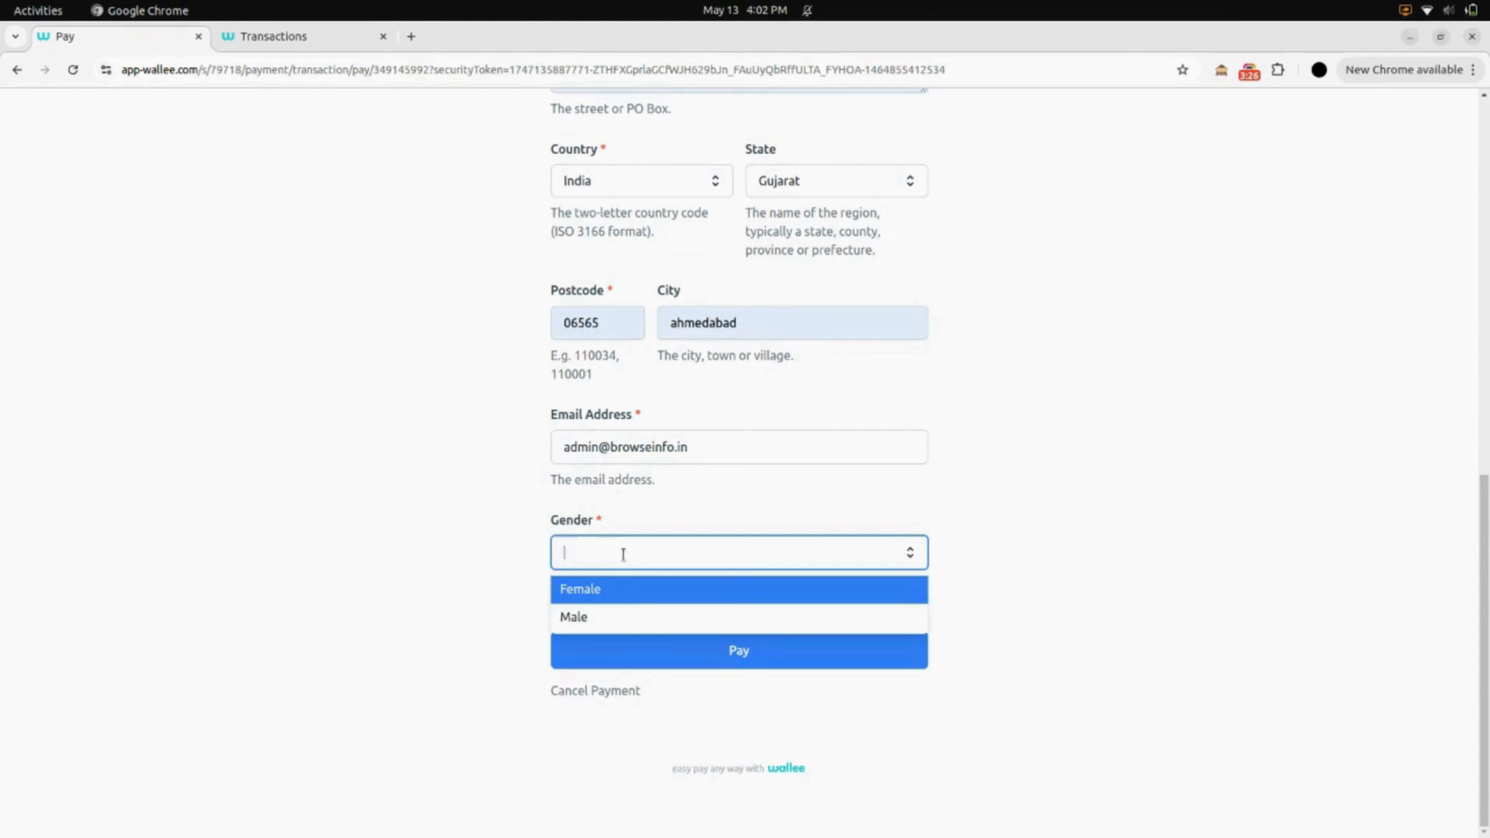
pyautogui.click(622, 596)
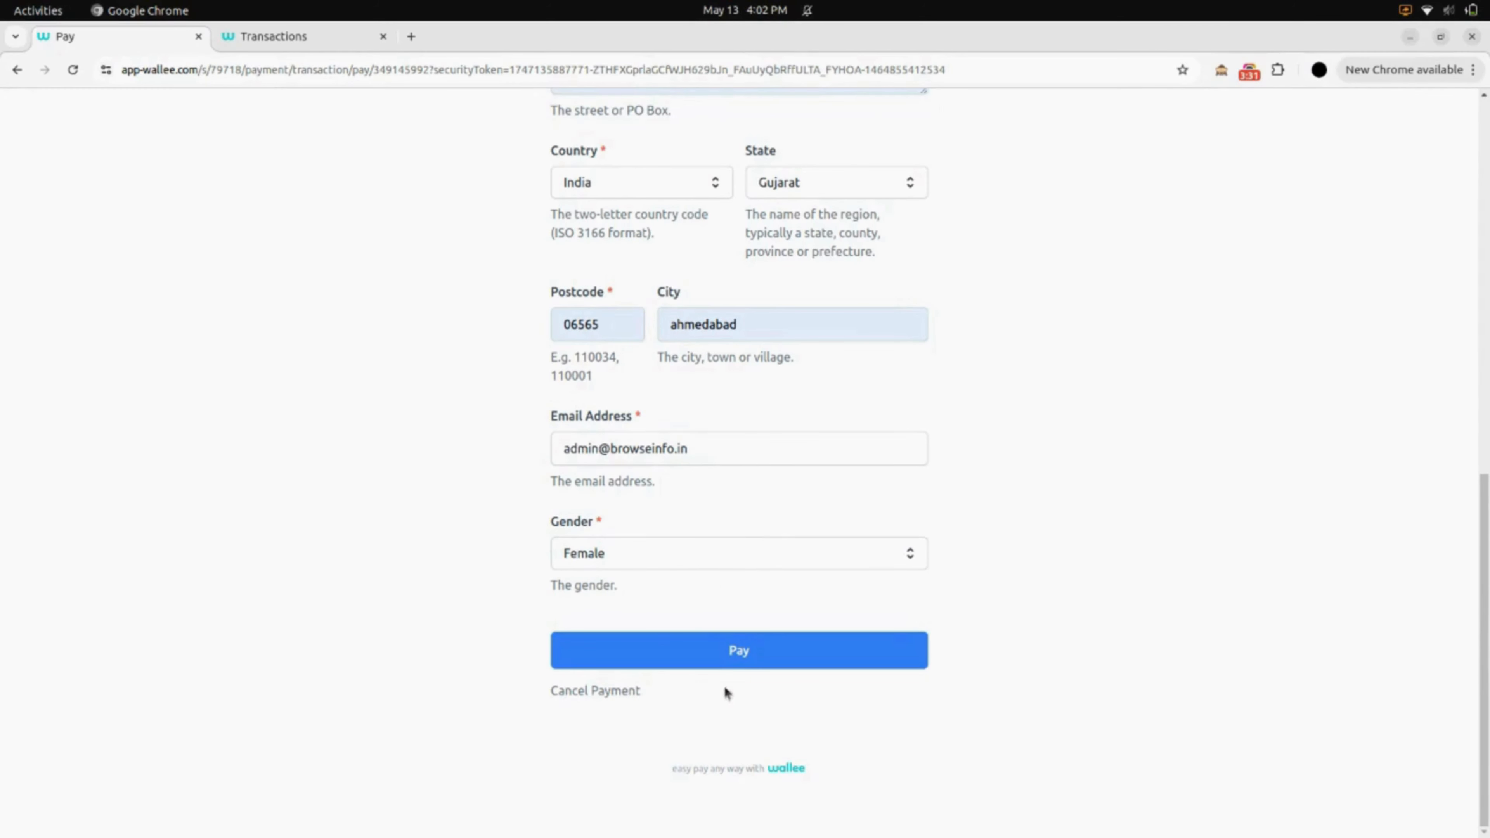
pyautogui.click(731, 646)
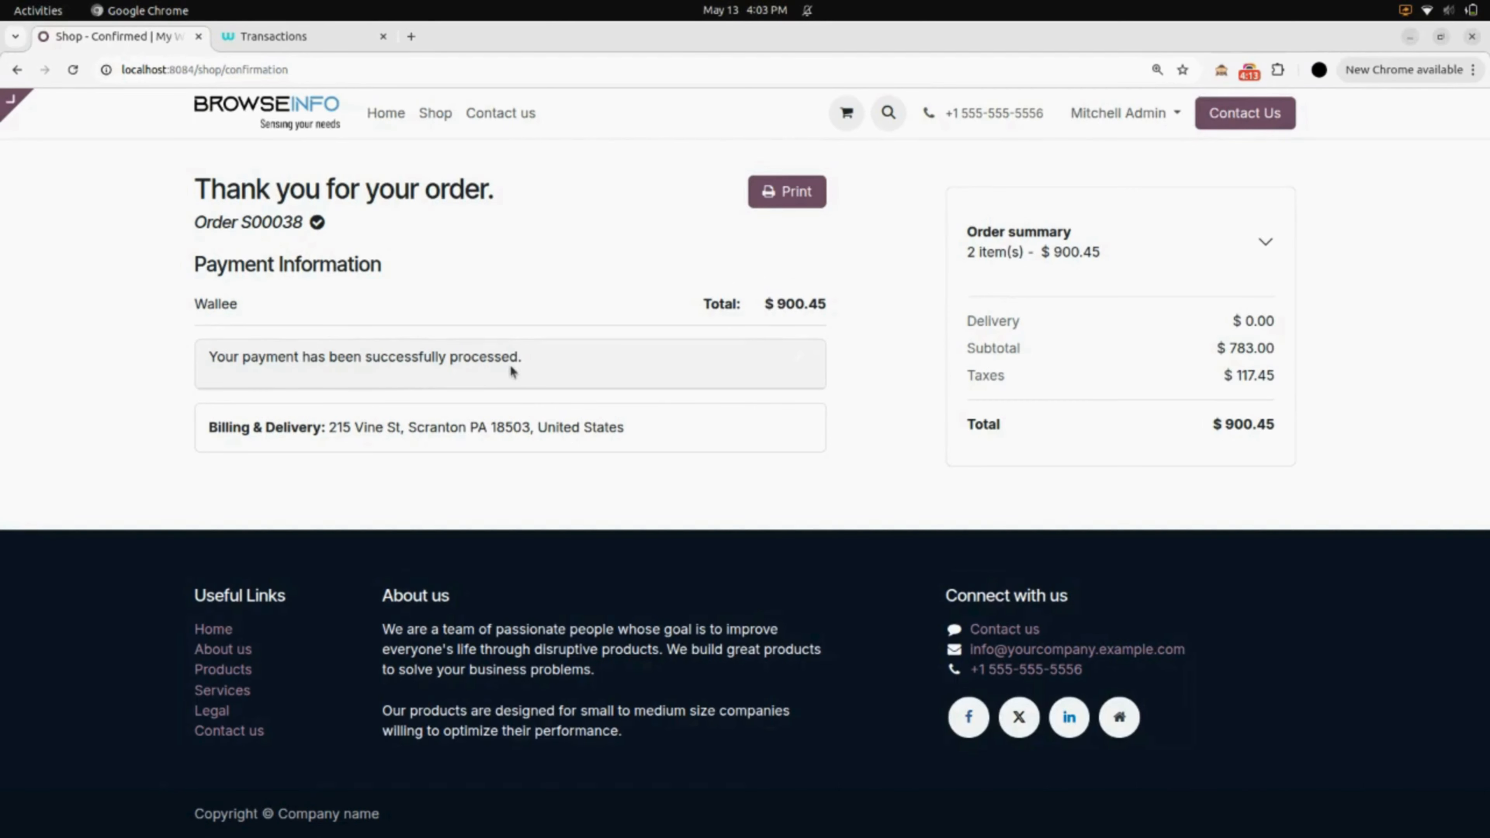
# - Switch to the Wallee Transactions list after reviewing the order confirmation
pyautogui.click(311, 42)
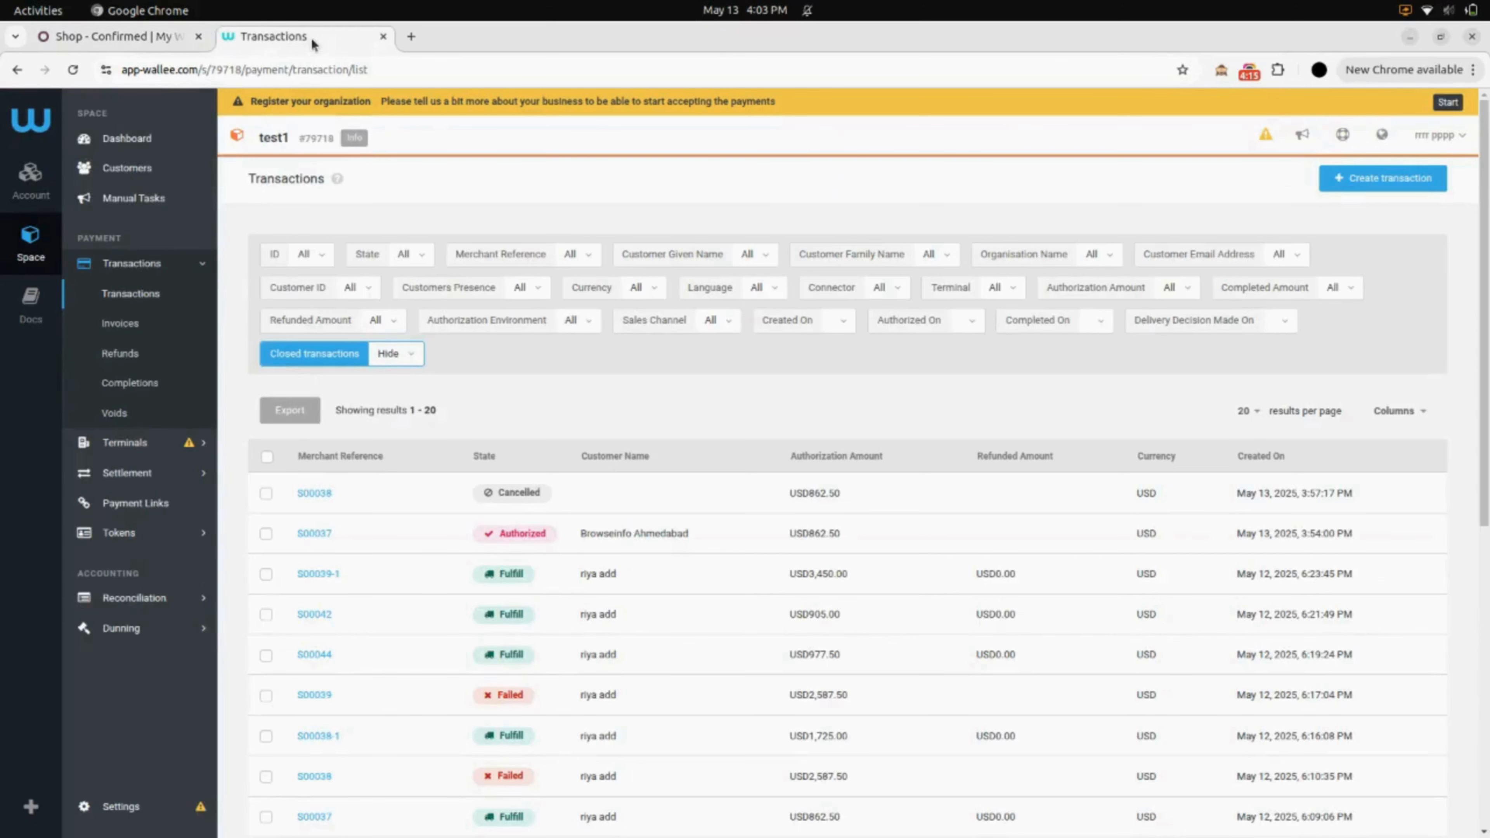
# - Reload the Wallee transactions to show S00038 Authorized for USD900.45
pyautogui.press('F5')
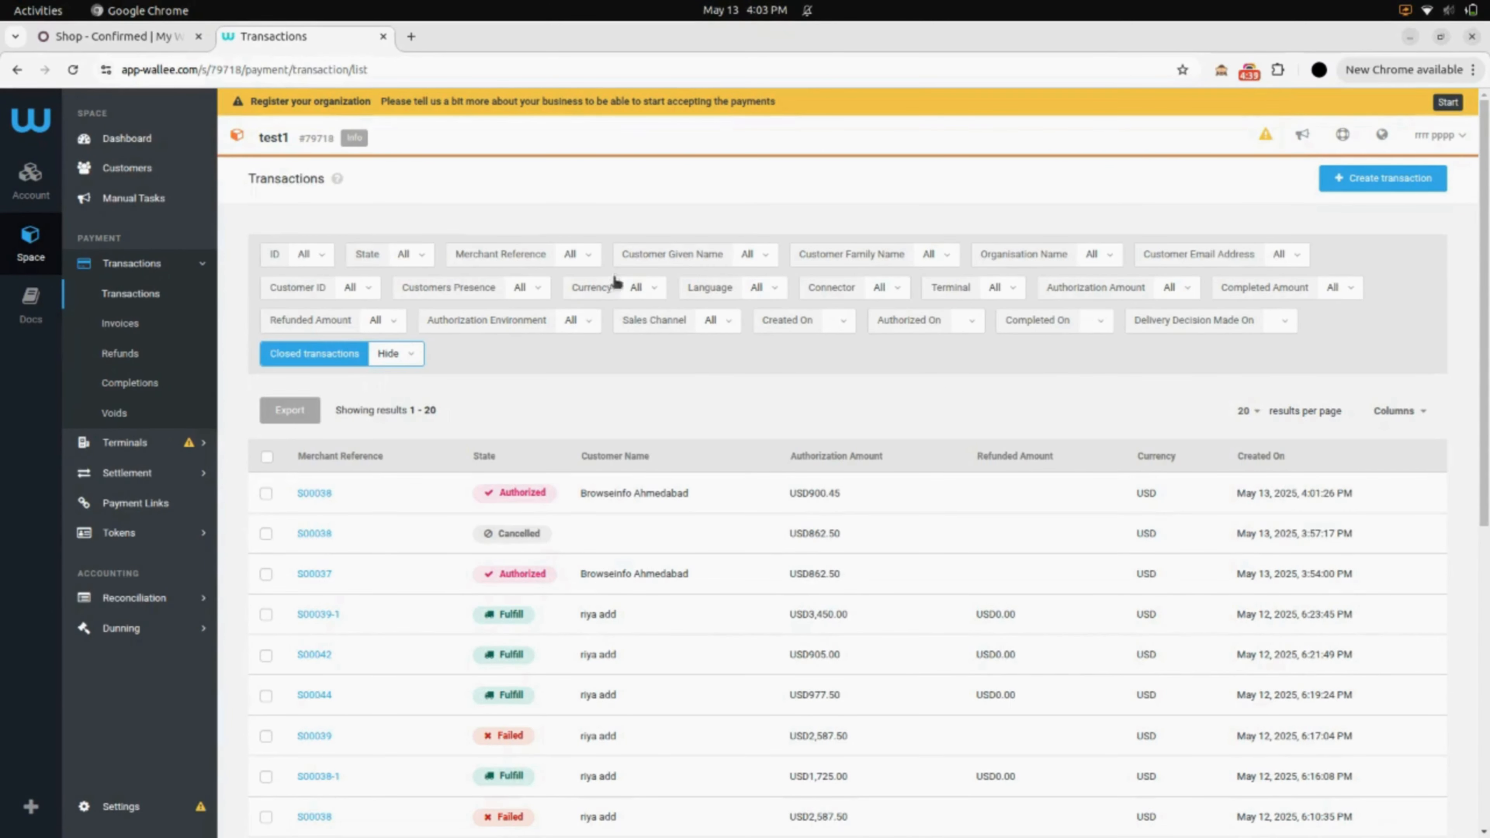
# - Open Odoo's Payment Transactions and view S00038, Confirmed for $900.45 via Wallee
pyautogui.click(151, 39)
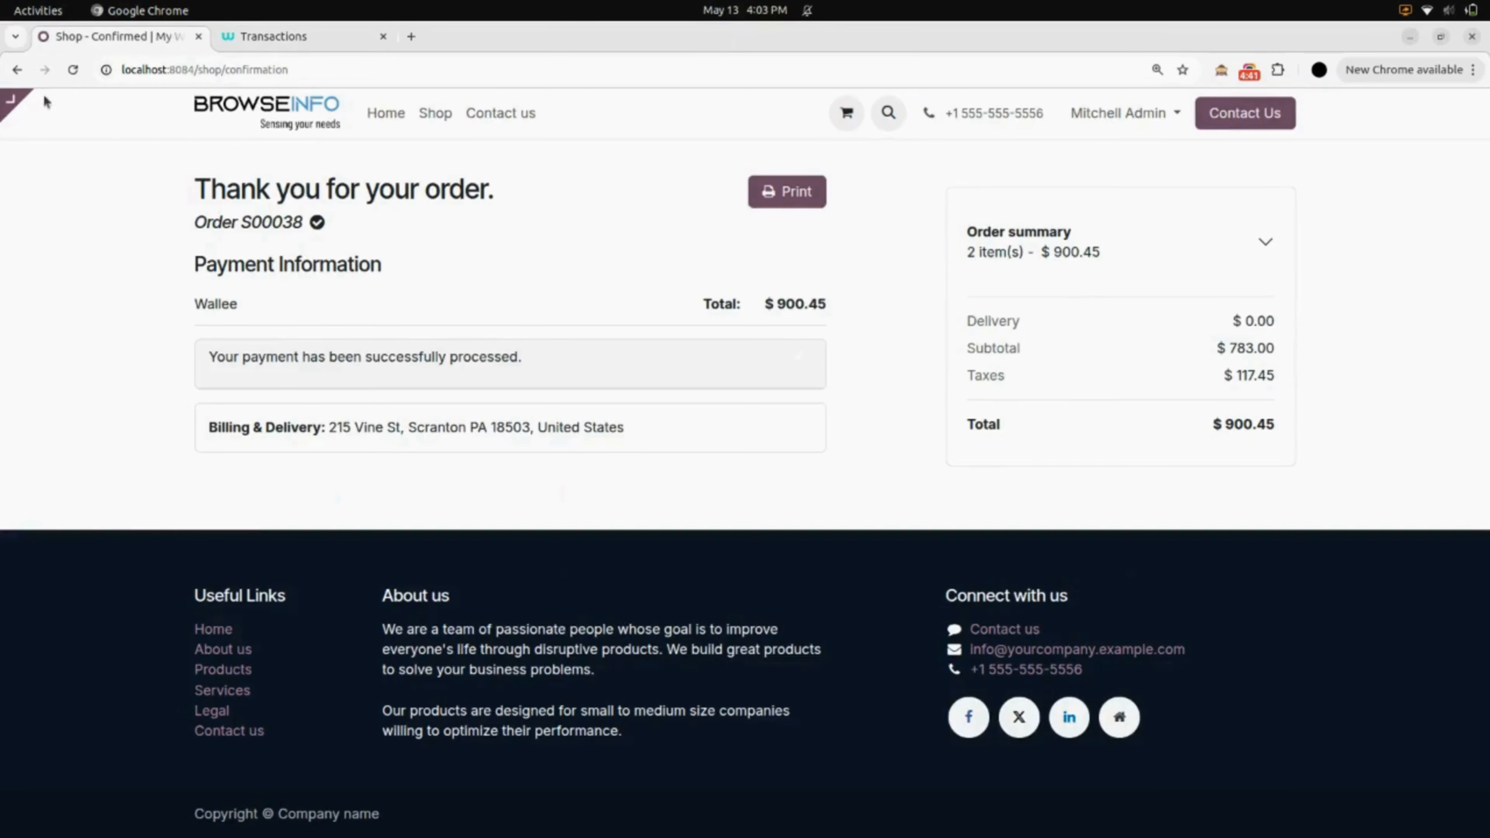
pyautogui.click(64, 113)
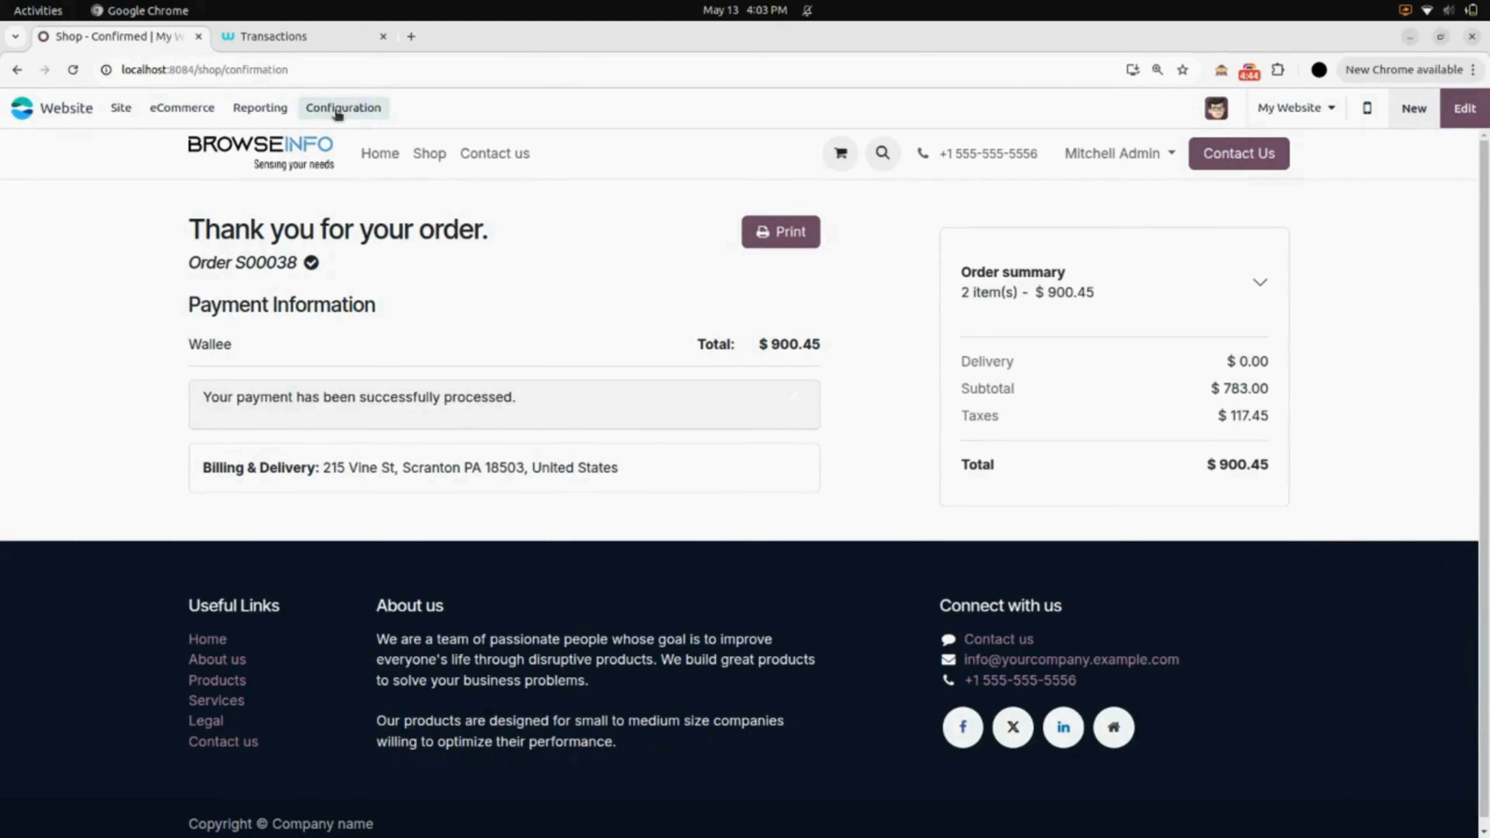
pyautogui.click(338, 111)
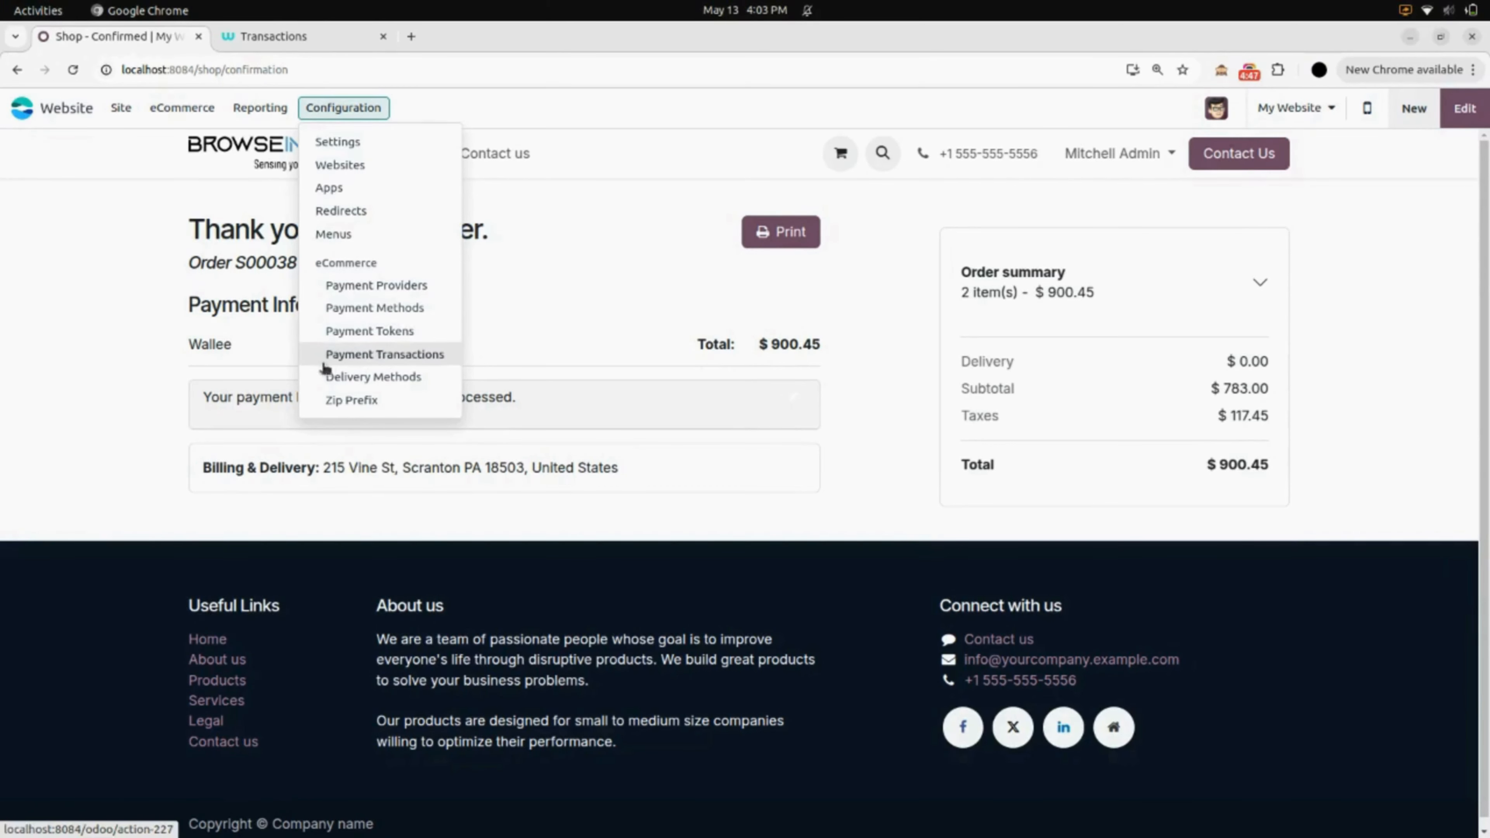
pyautogui.click(383, 355)
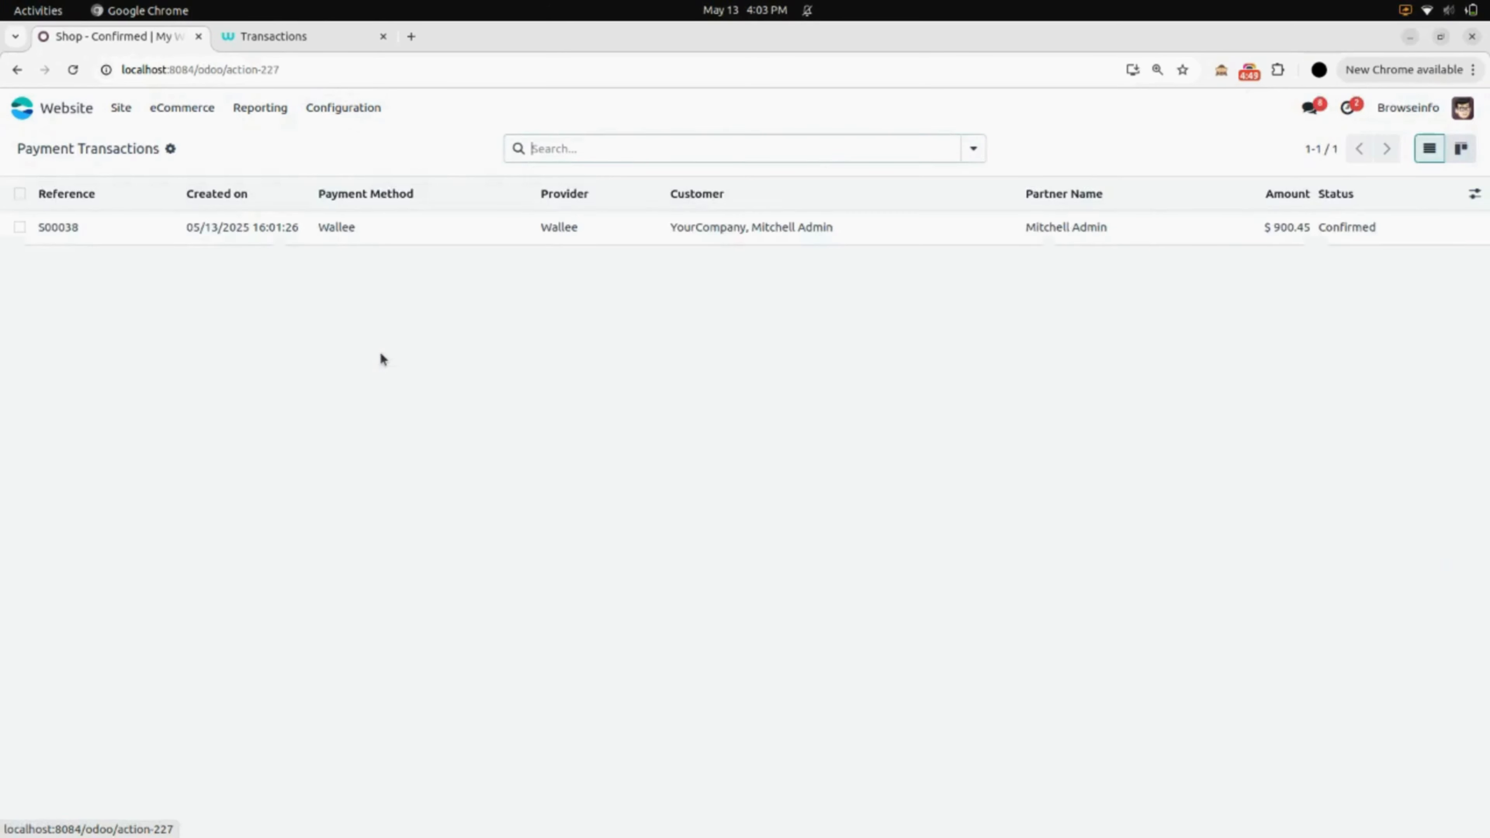
pyautogui.click(312, 235)
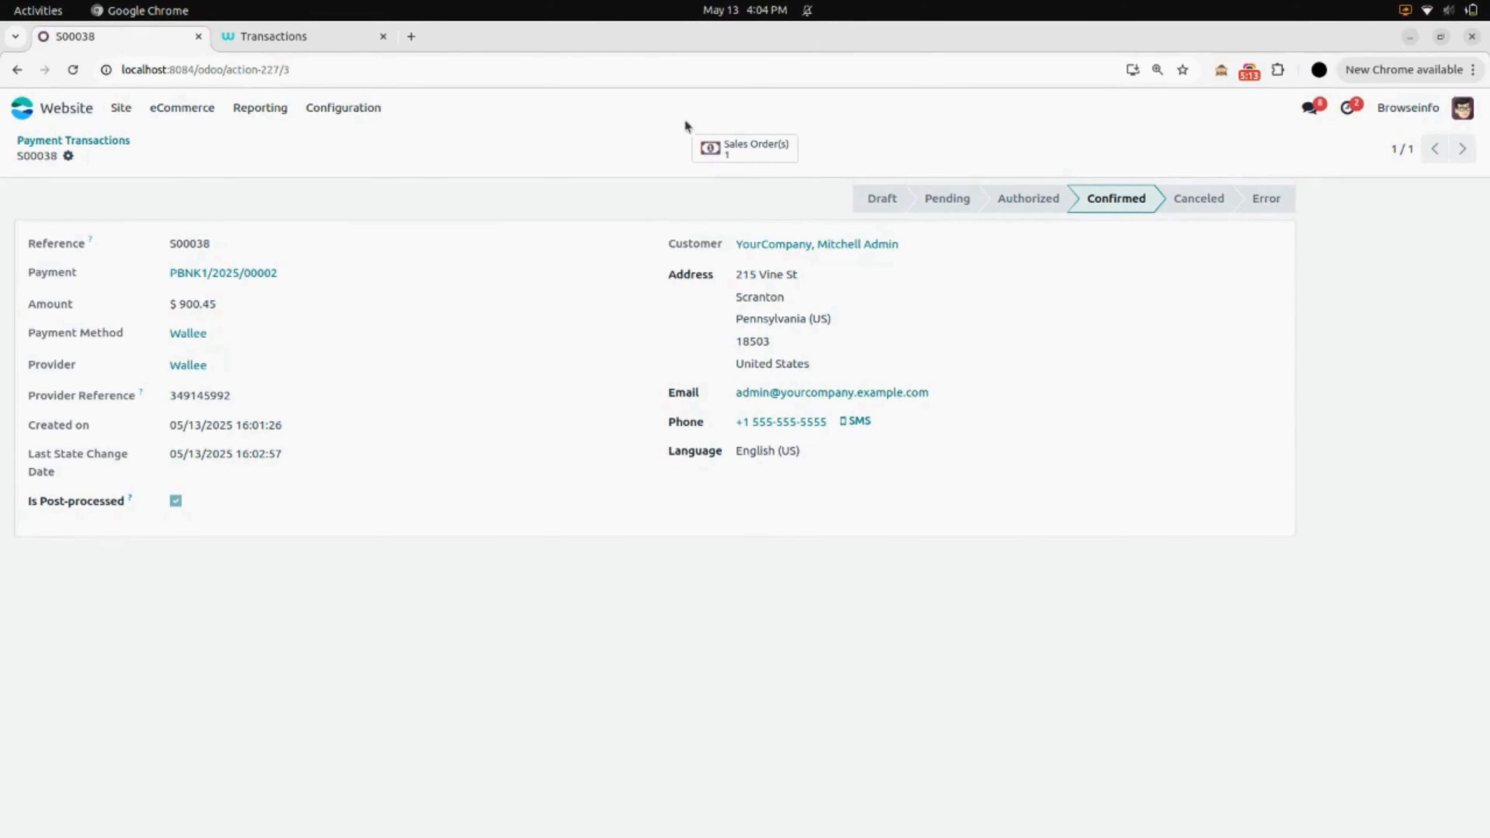
# - Open linked sales order S00038 ($900.45) and review its chatter's payment note
pyautogui.click(773, 146)
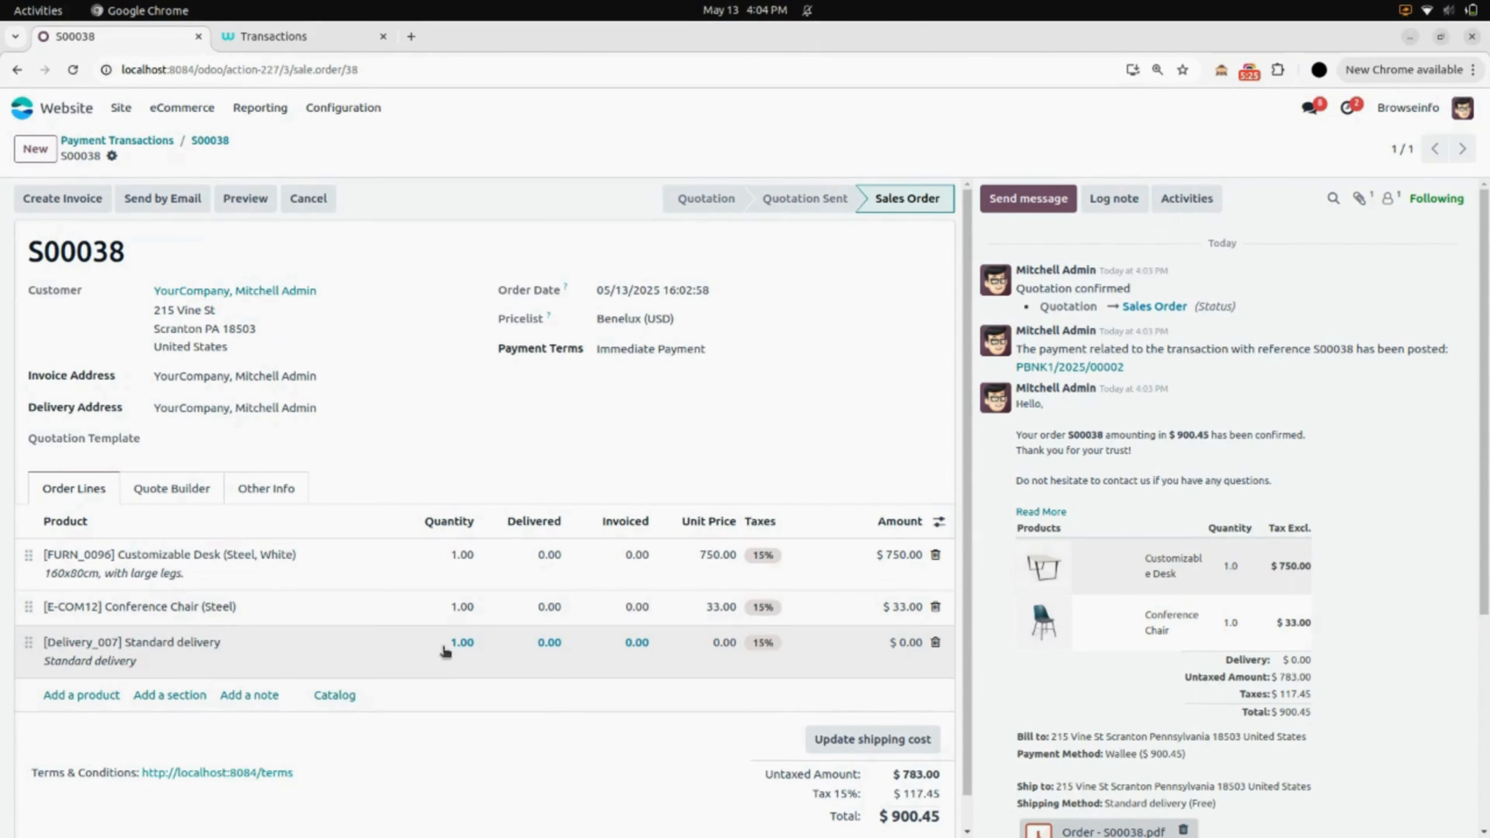
pyautogui.scroll(-5, 1069, 518)
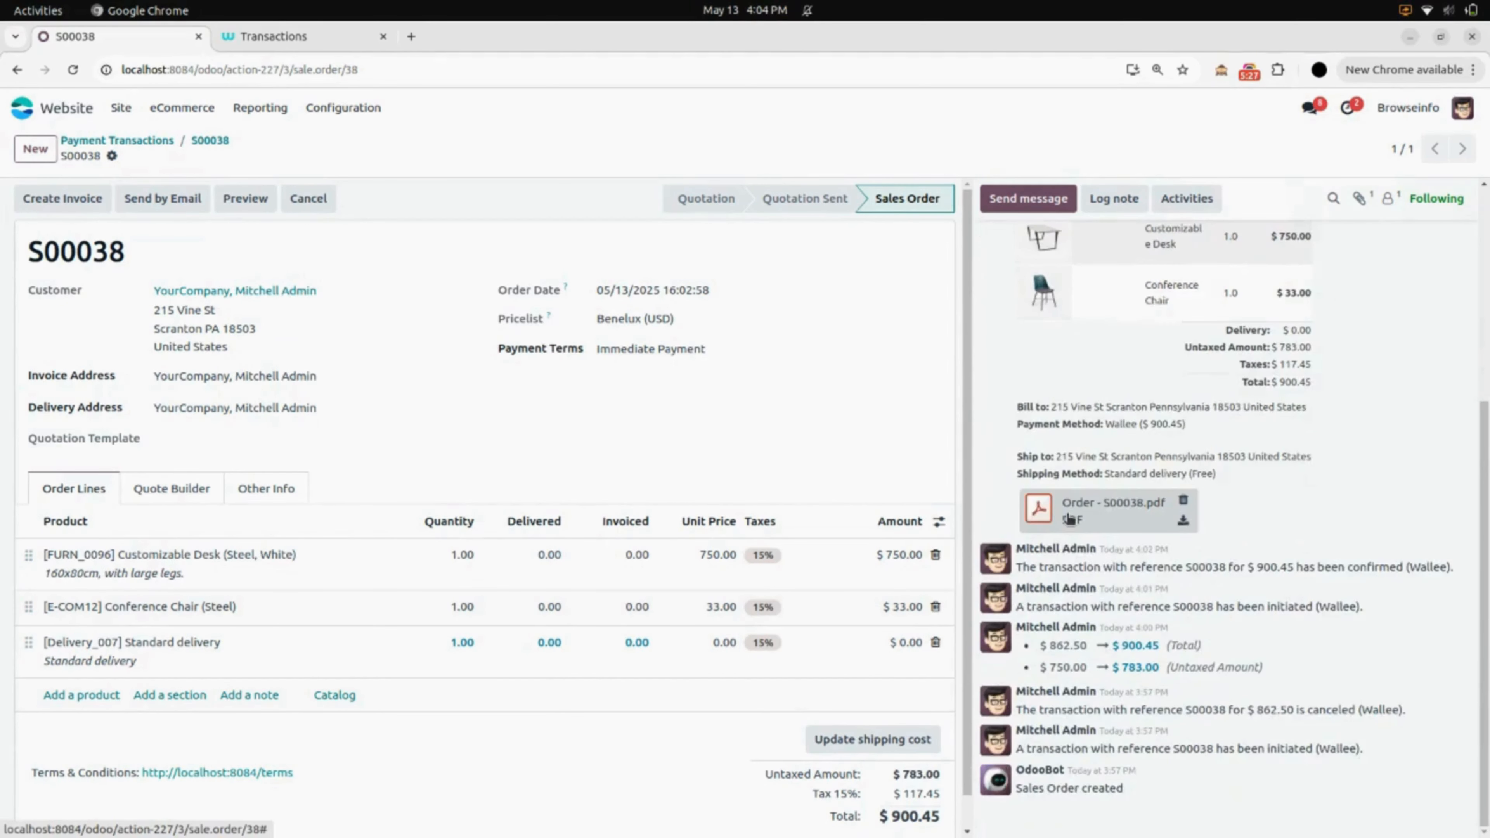
pyautogui.scroll(5, 1069, 519)
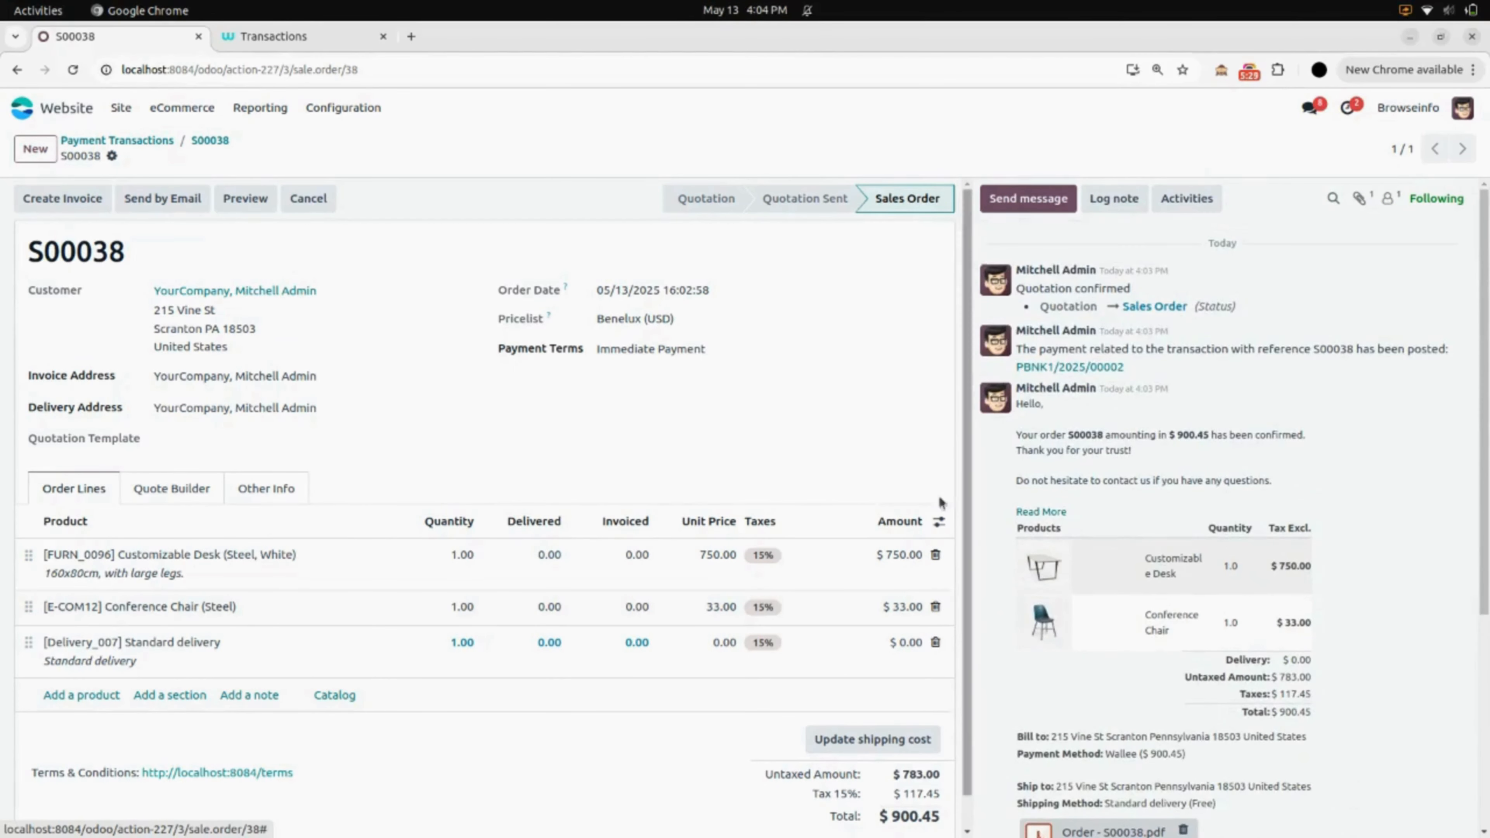
# - Add one Three-Seat Sofa from the shop to the cart
pyautogui.click(125, 107)
pyautogui.click(151, 141)
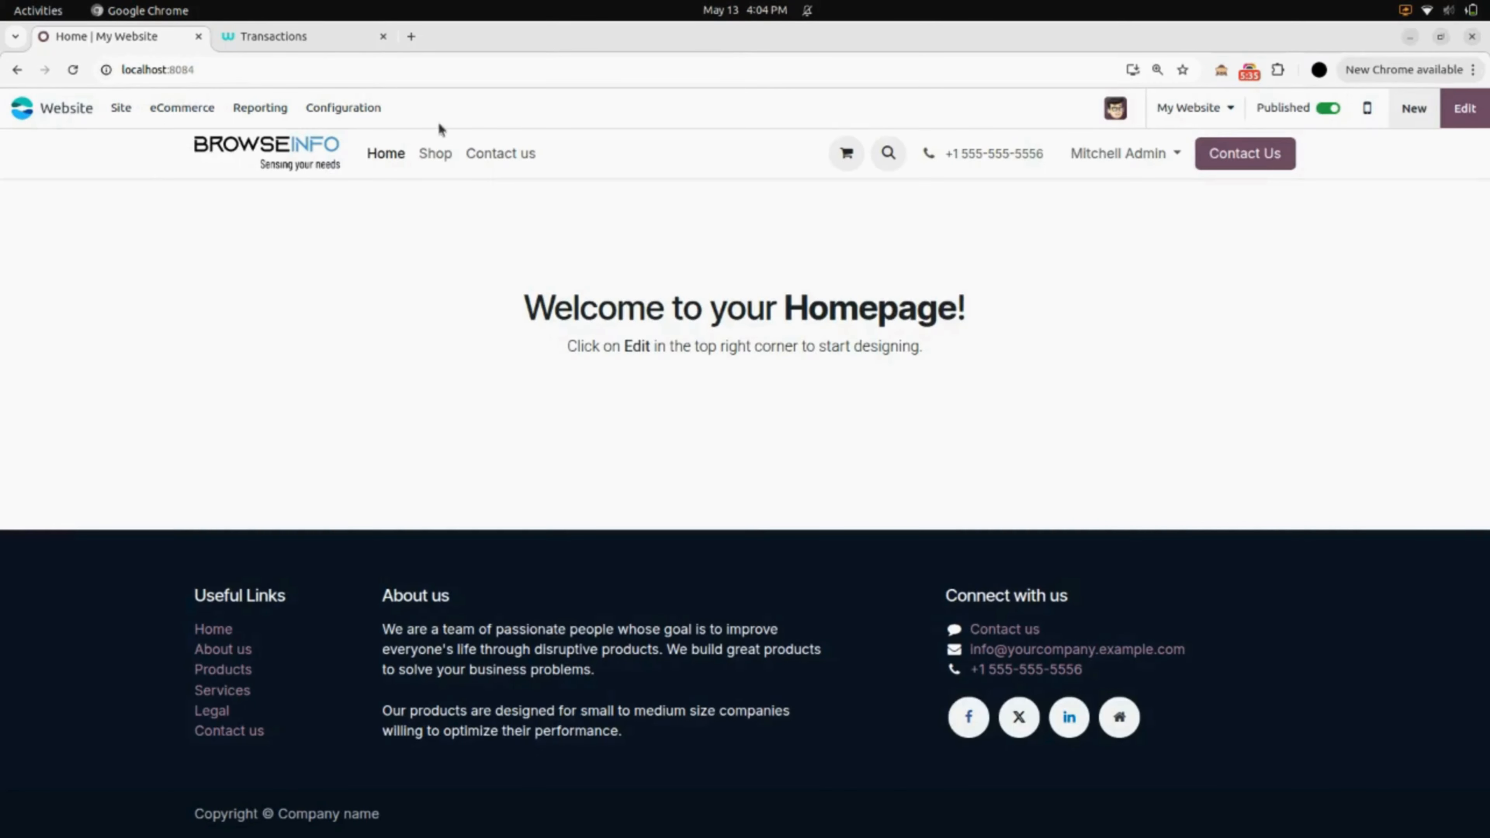
pyautogui.click(433, 159)
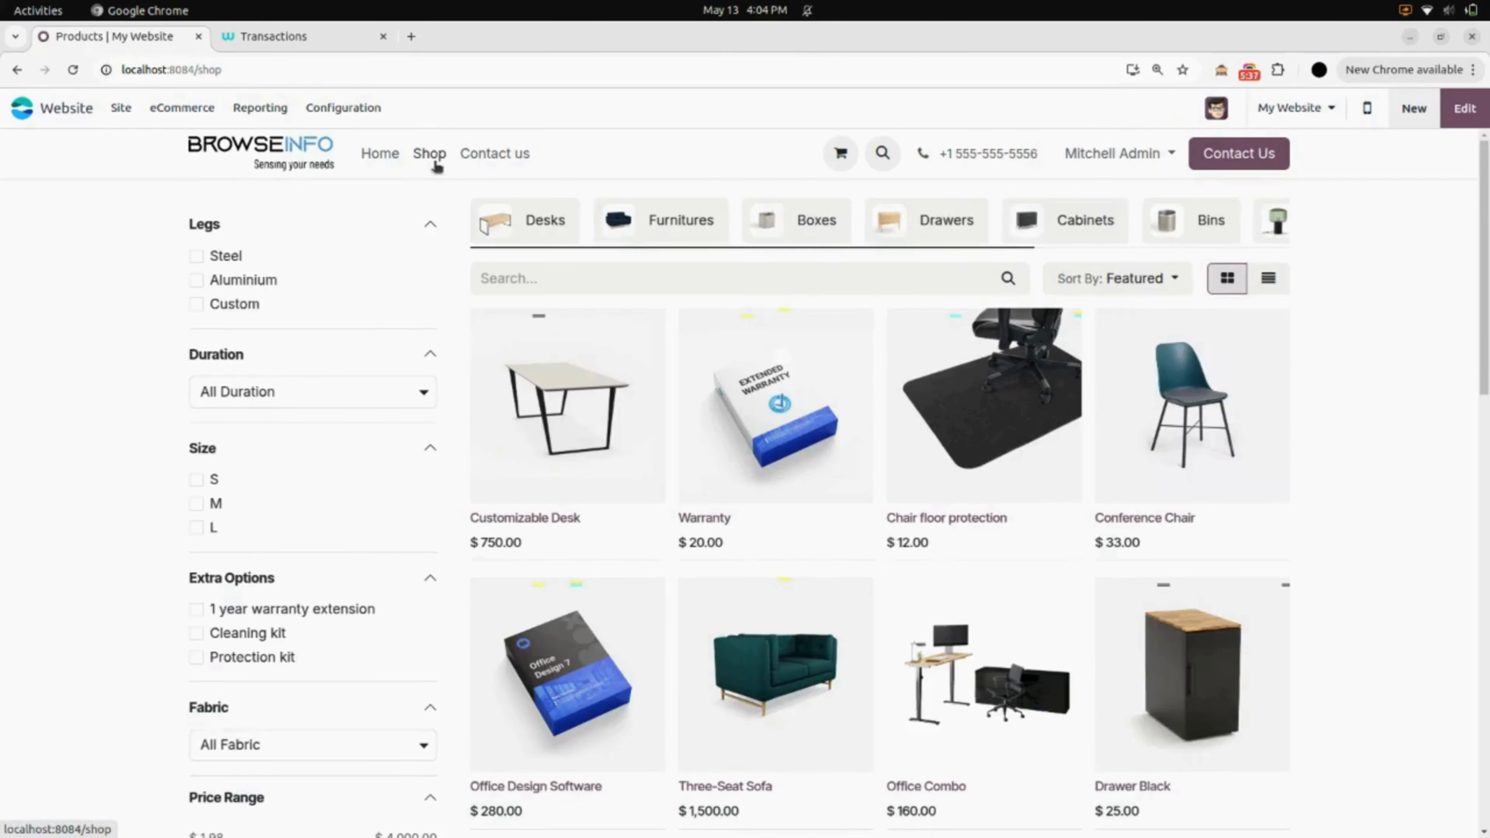
pyautogui.scroll(-5, 681, 434)
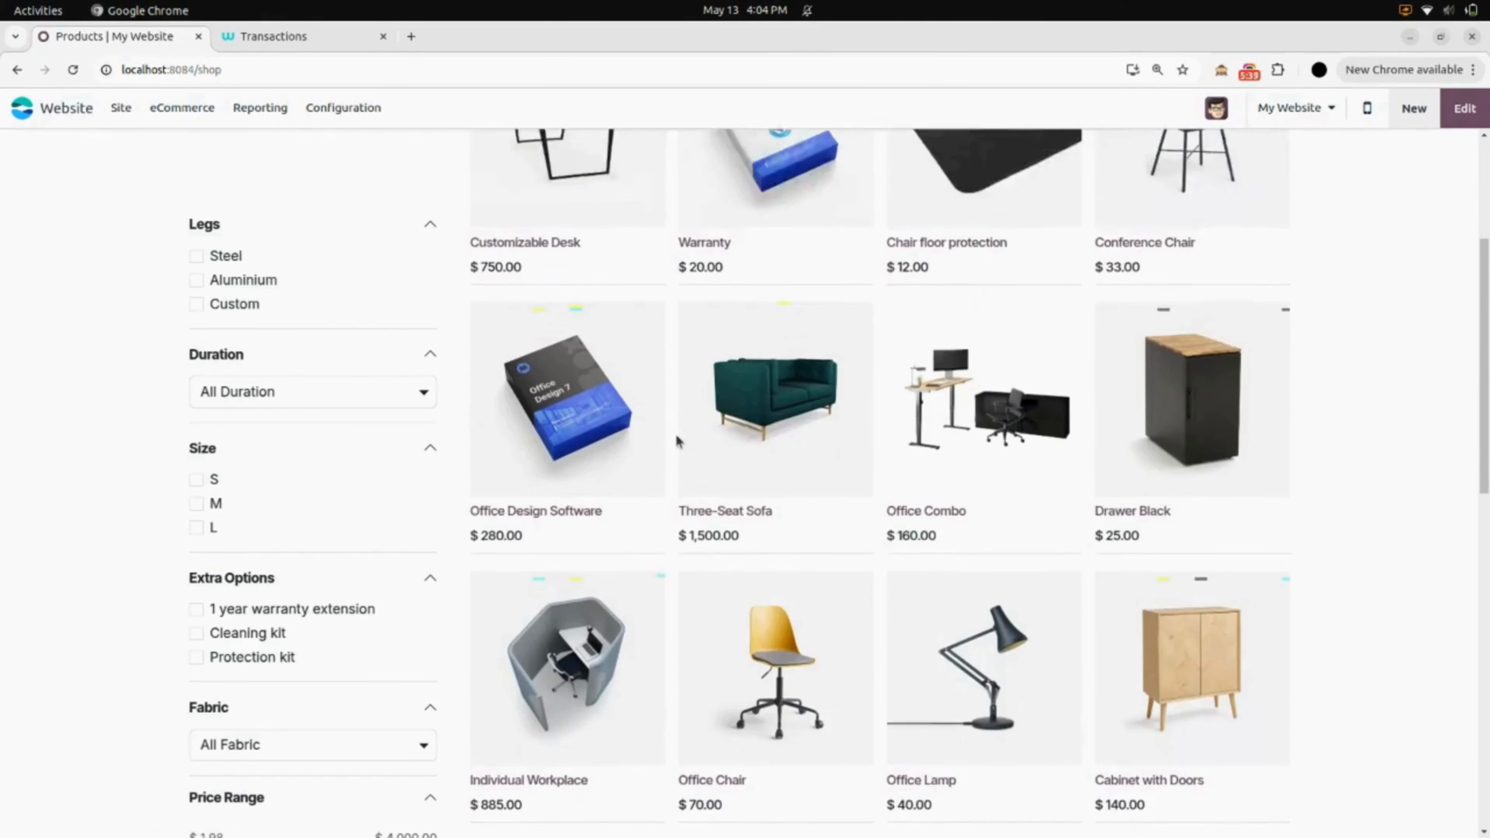
pyautogui.click(756, 390)
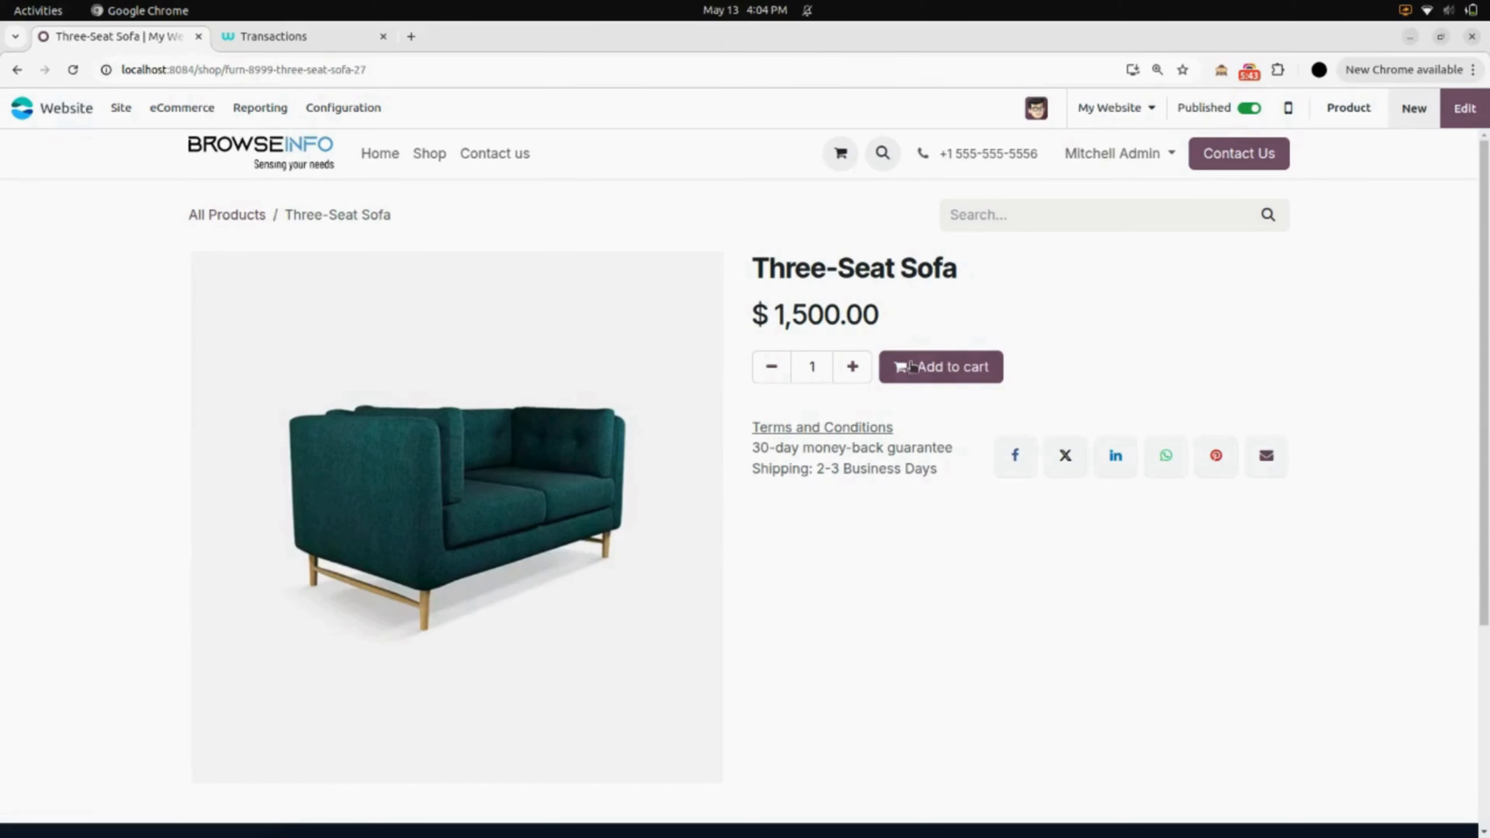
pyautogui.click(913, 366)
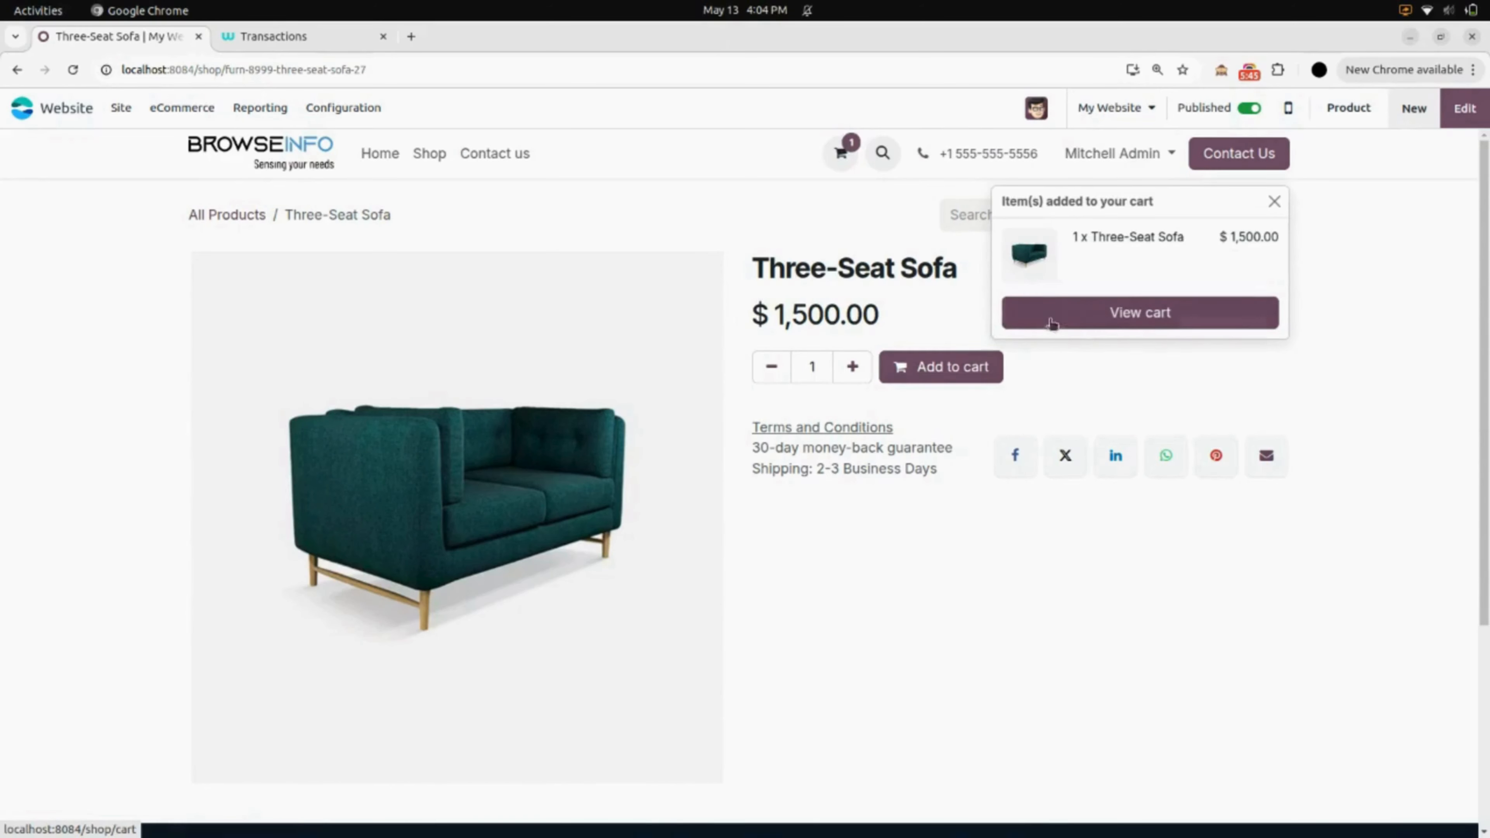
# - Check out the $1,725.00 cart, confirm delivery, and pay with Wallee
pyautogui.click(1051, 323)
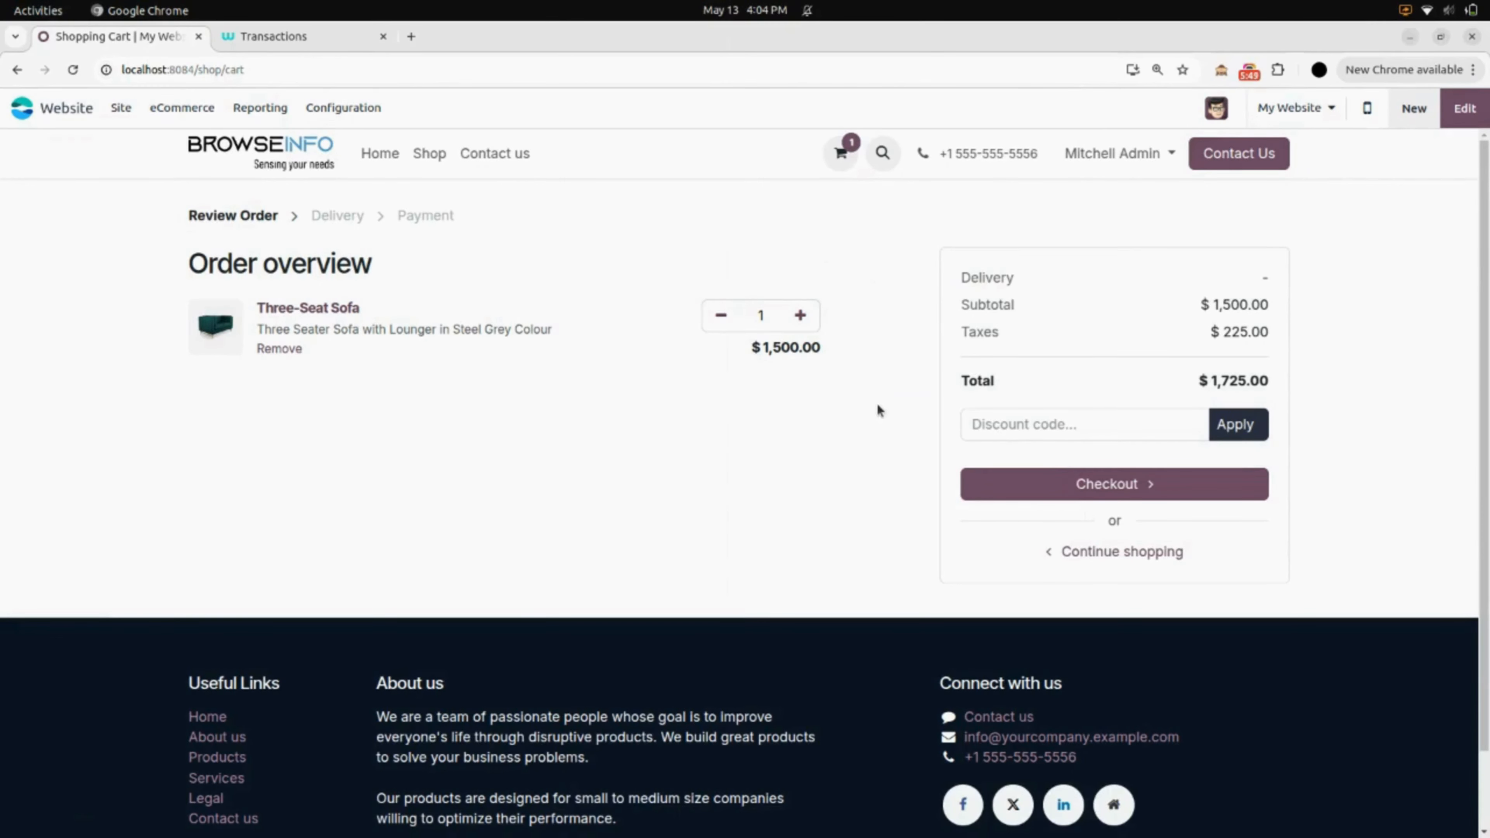
pyautogui.click(1086, 482)
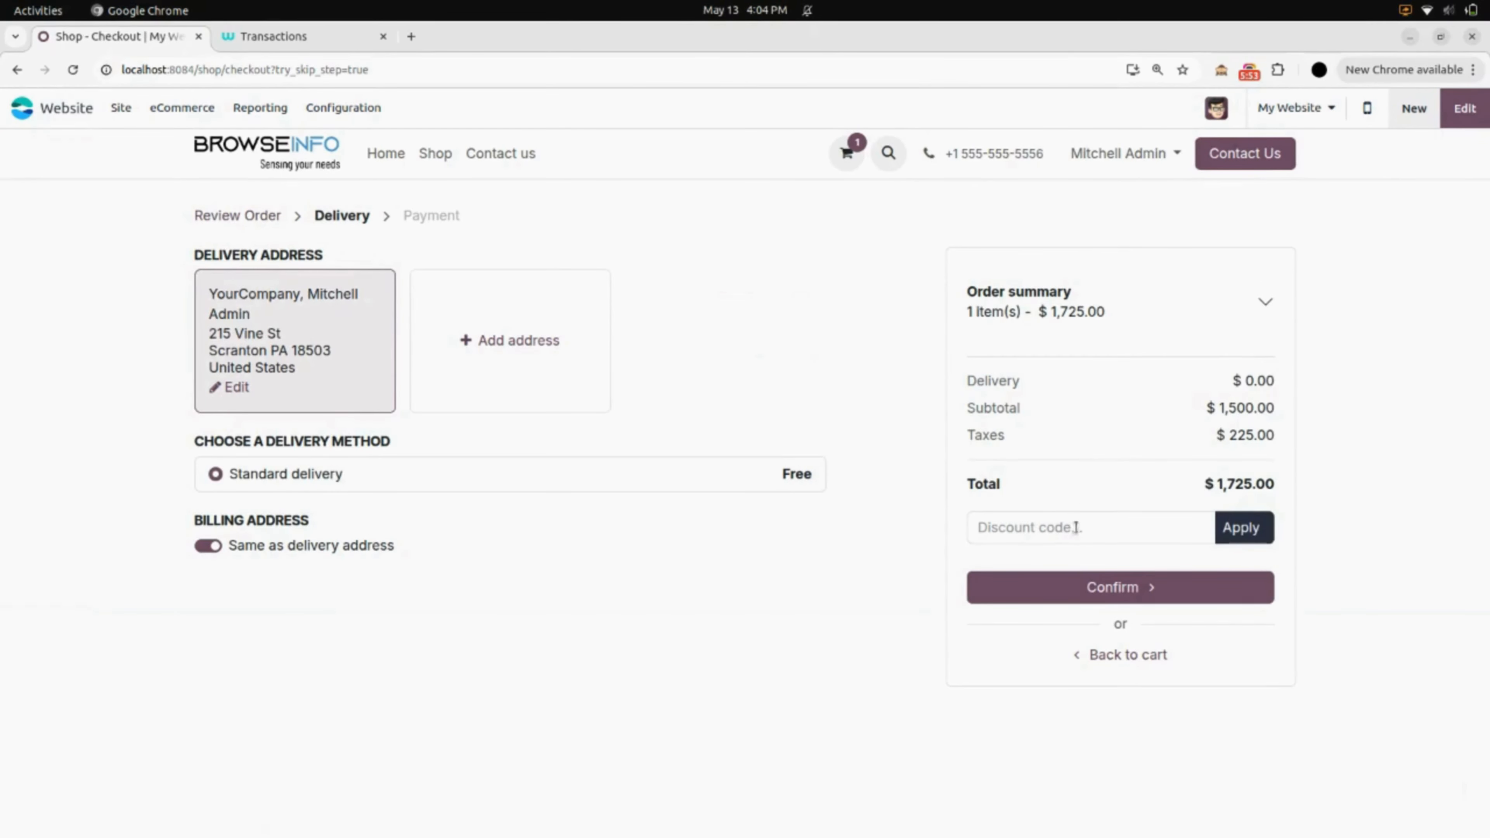
pyautogui.click(1118, 588)
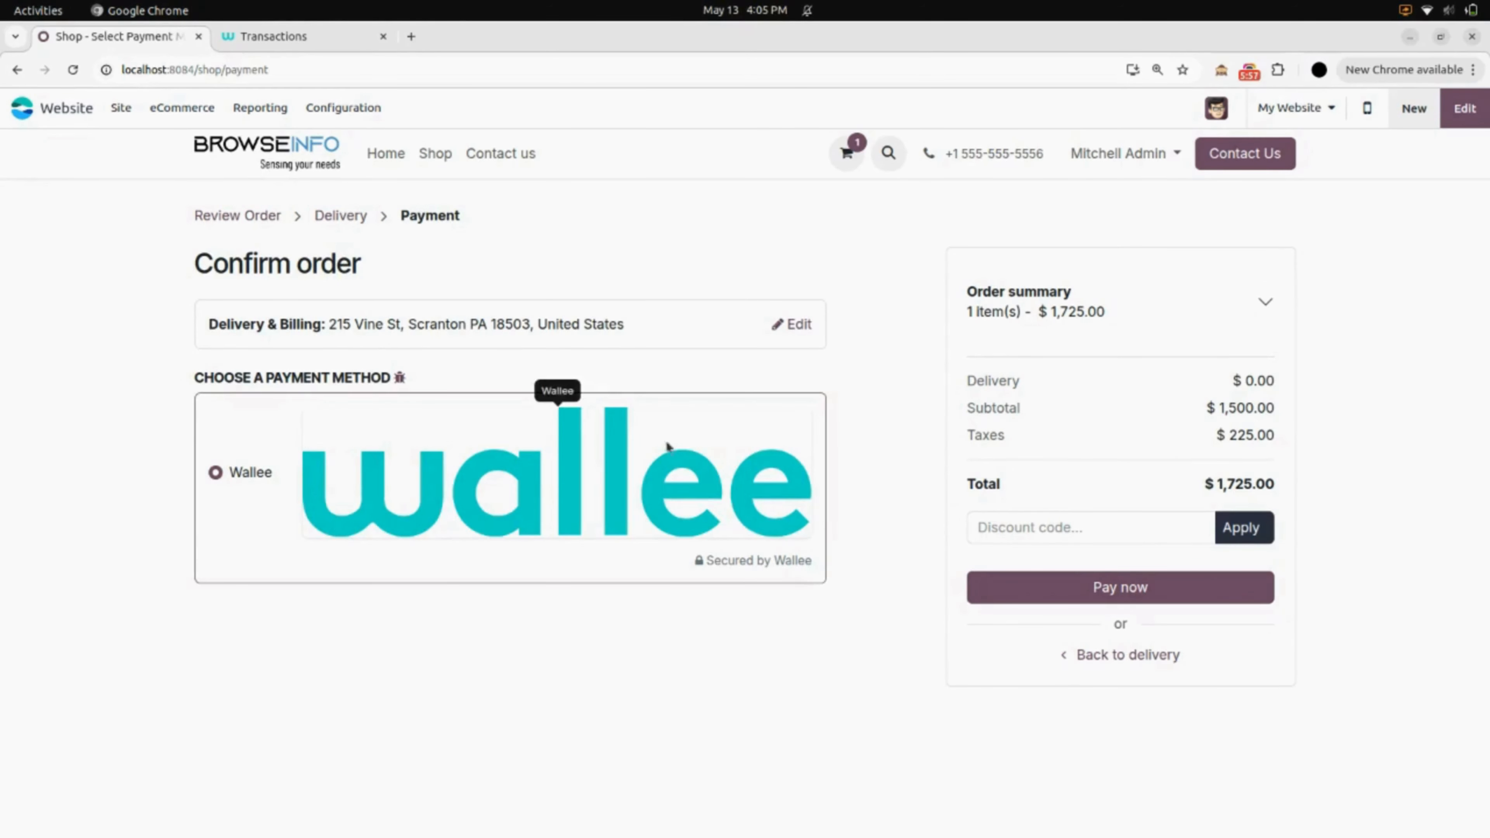
pyautogui.click(1047, 598)
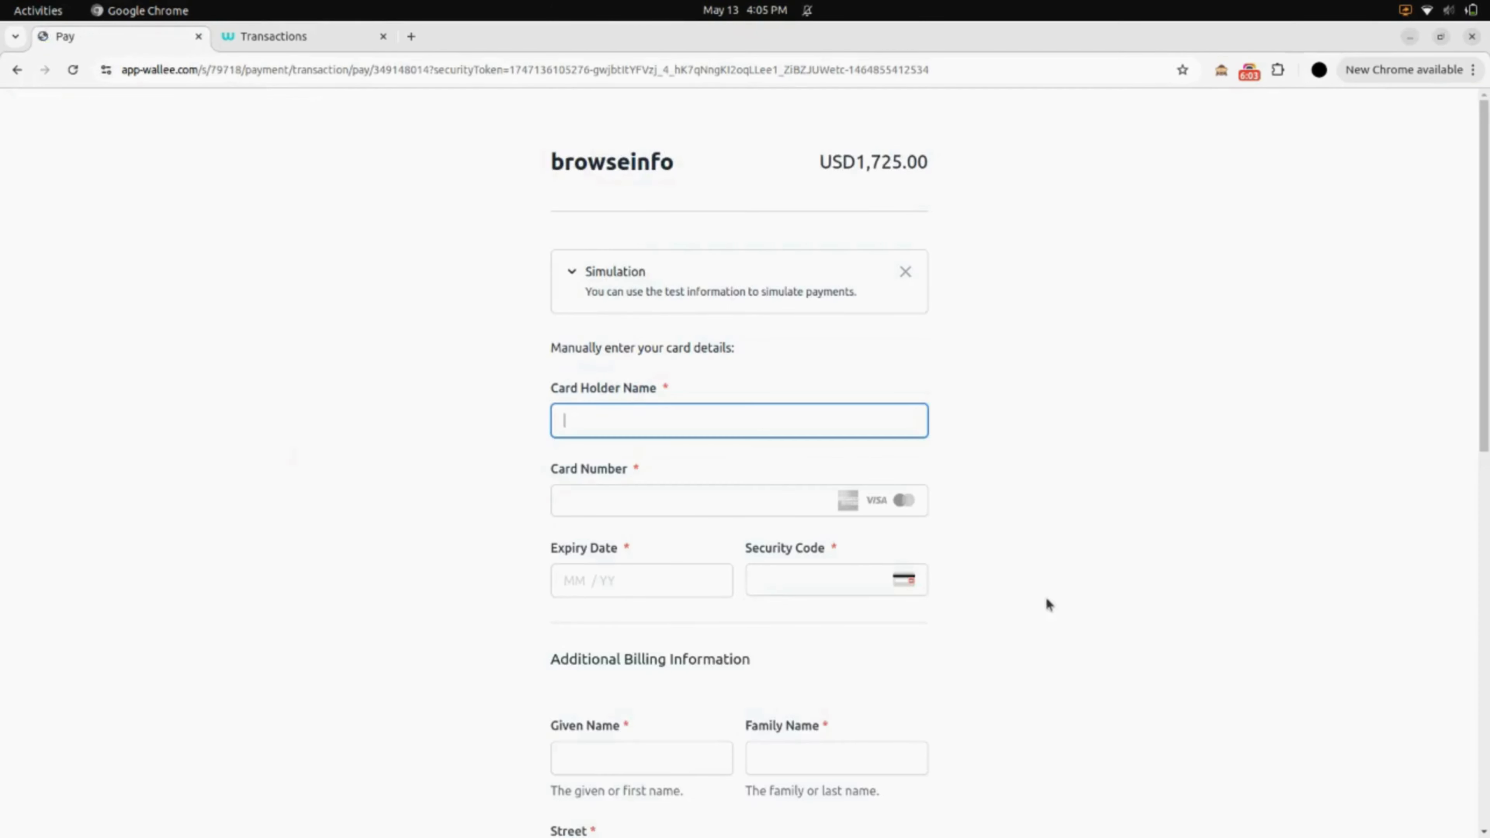
# - Cancel the $1,725.00 Wallee payment at the bottom of the payment form
pyautogui.scroll(-10, 1048, 605)
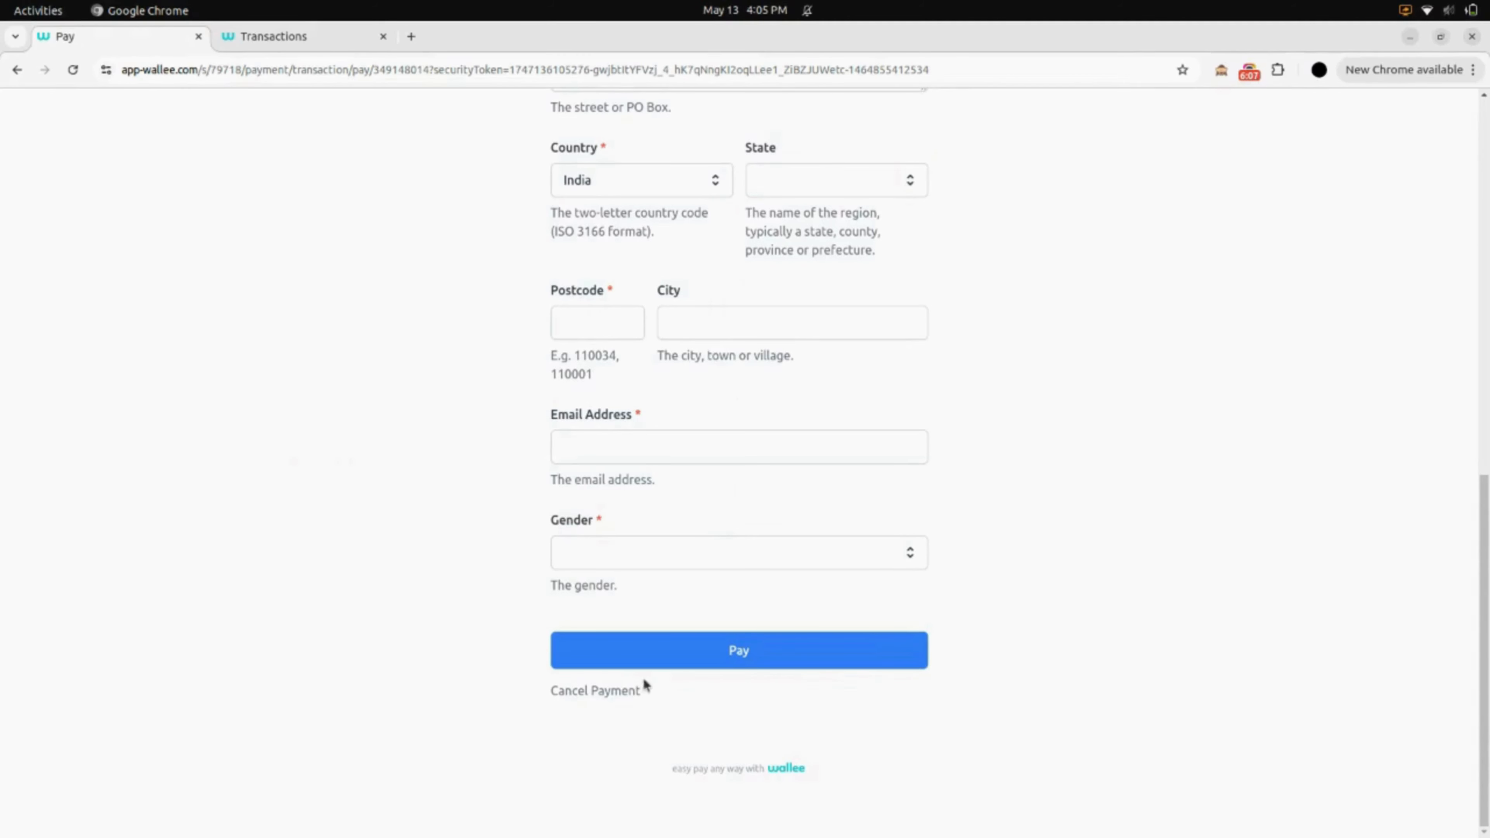
pyautogui.click(622, 693)
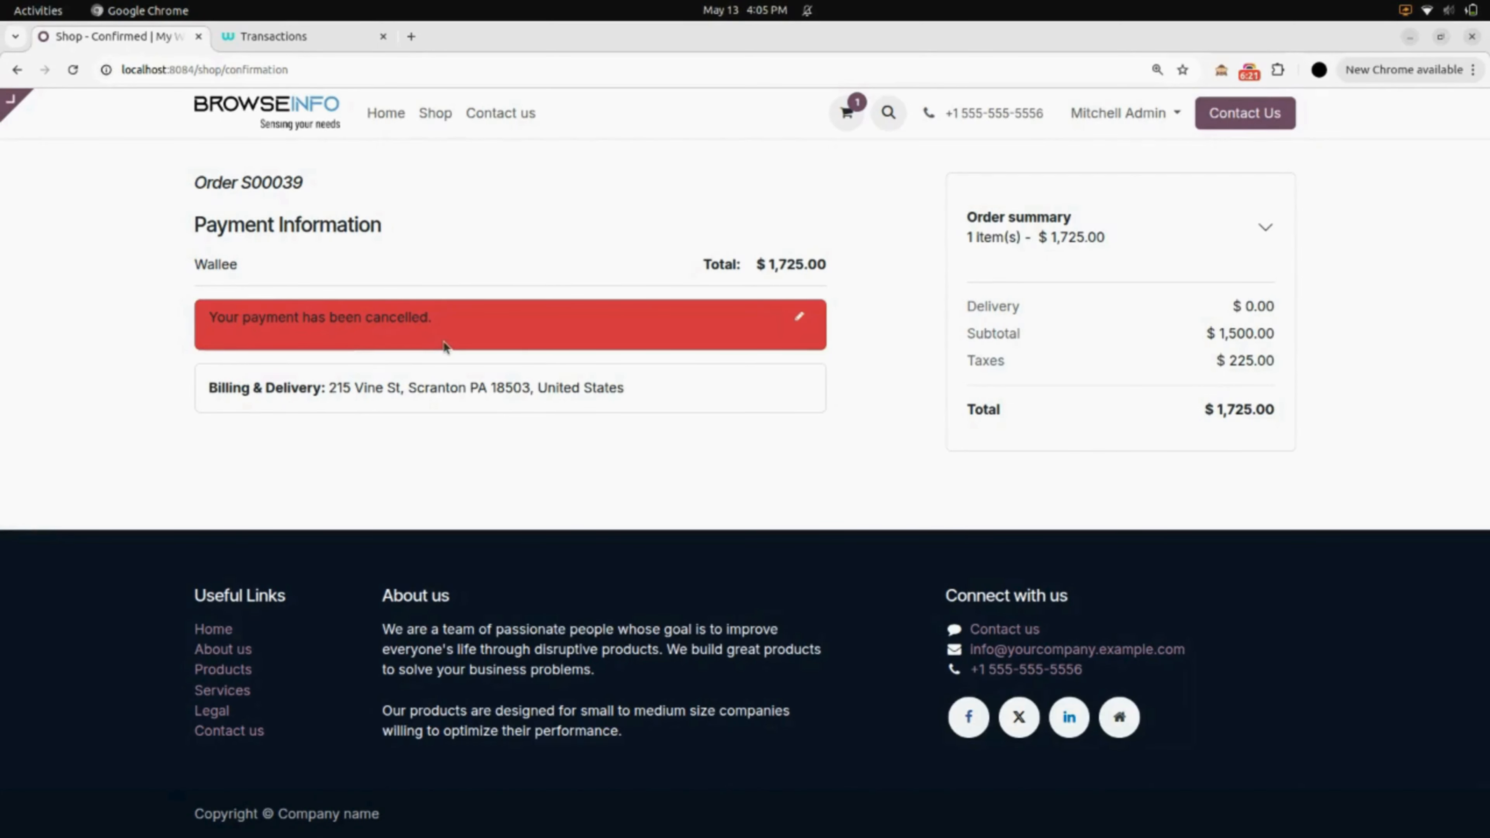
# - Reload Wallee's transaction list to see S00039 Cancelled for USD1,725.00, then return to the shop page
pyautogui.click(339, 52)
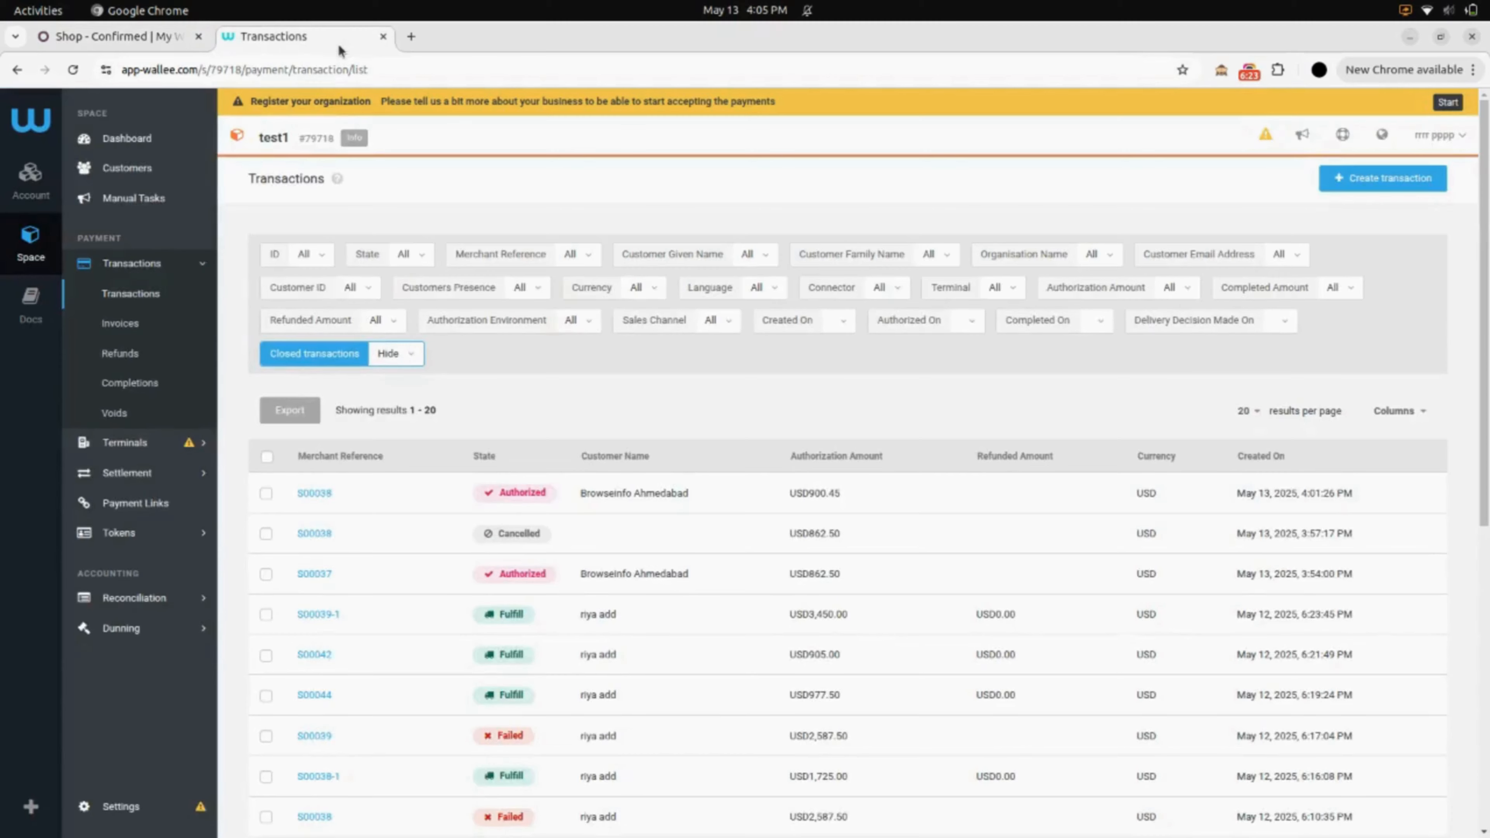
pyautogui.press('F5')
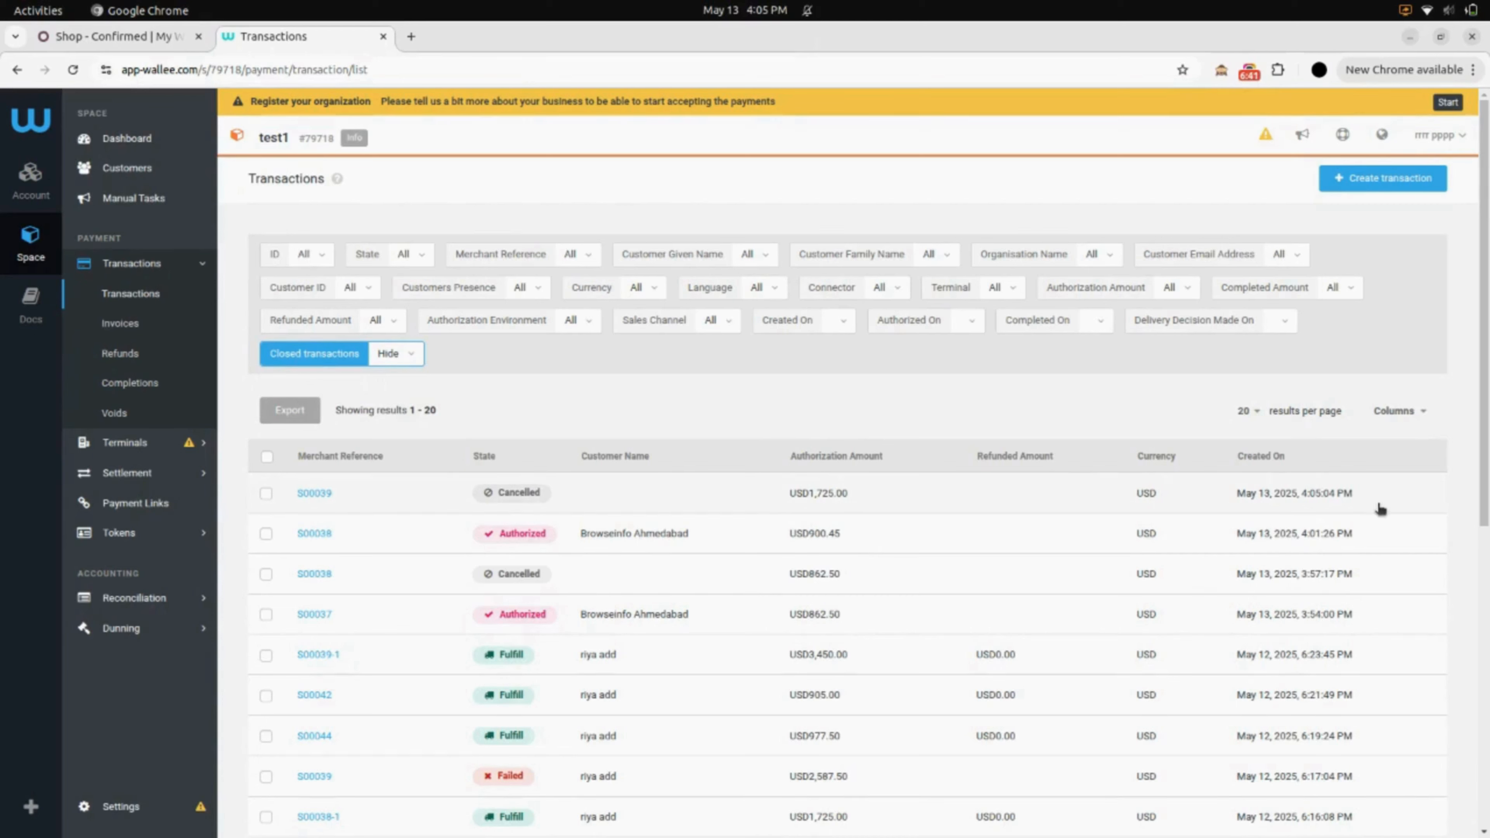
pyautogui.click(170, 40)
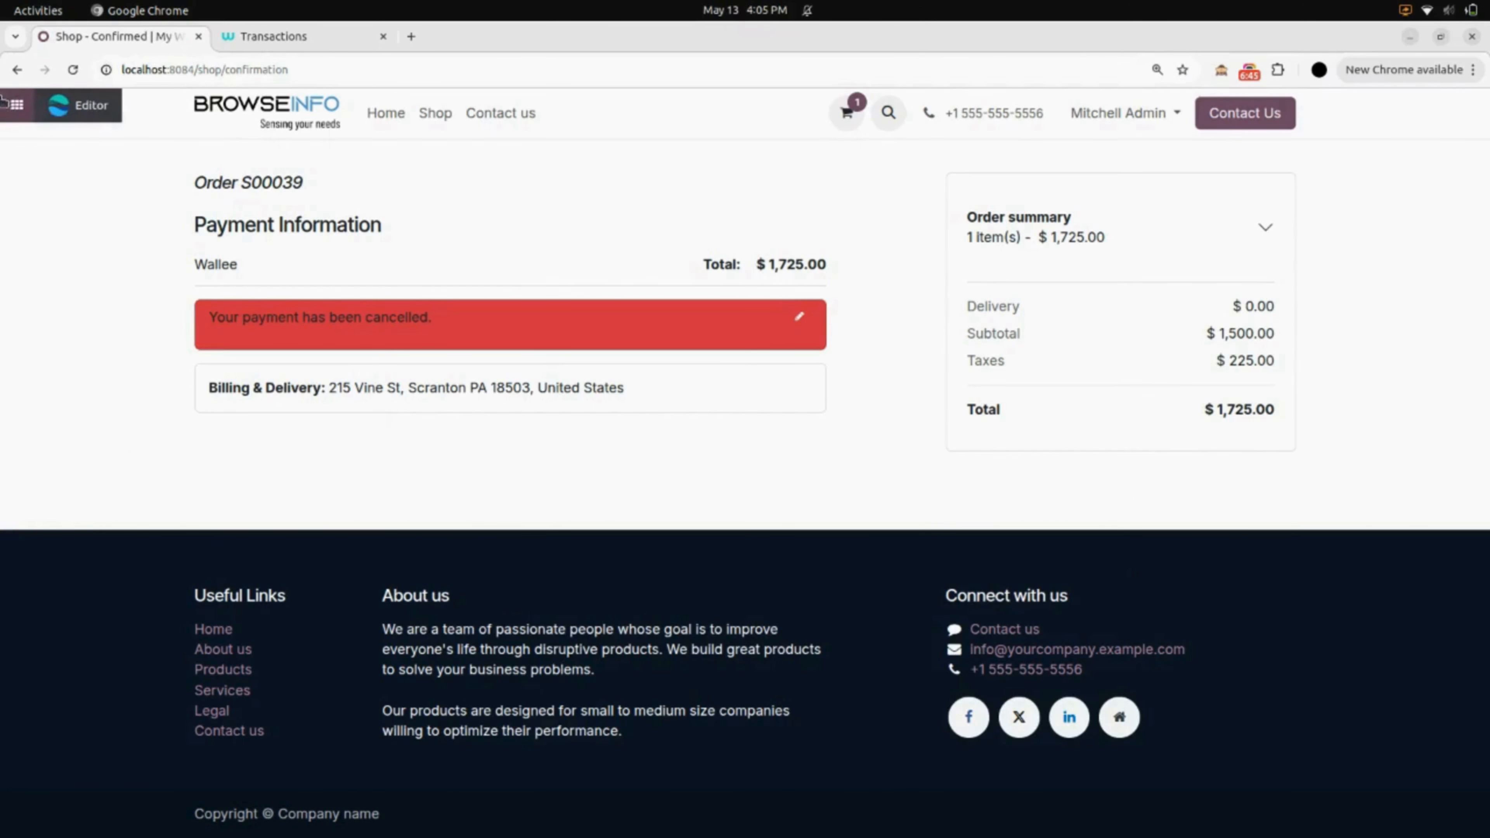
# - Open payment transaction S00039 in Odoo's Payment Transactions list to confirm it is Canceled
pyautogui.click(83, 109)
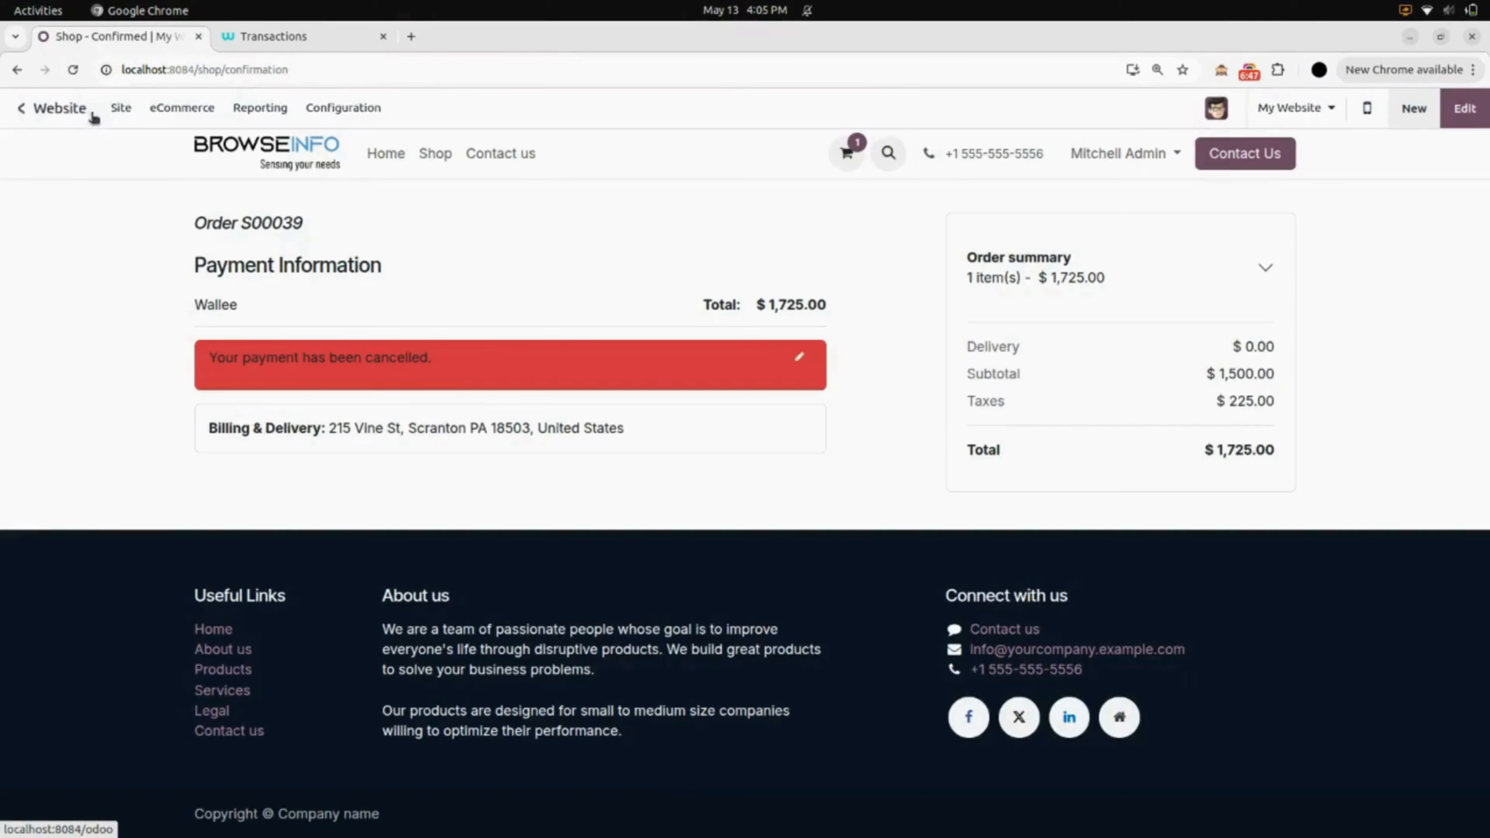
pyautogui.click(343, 107)
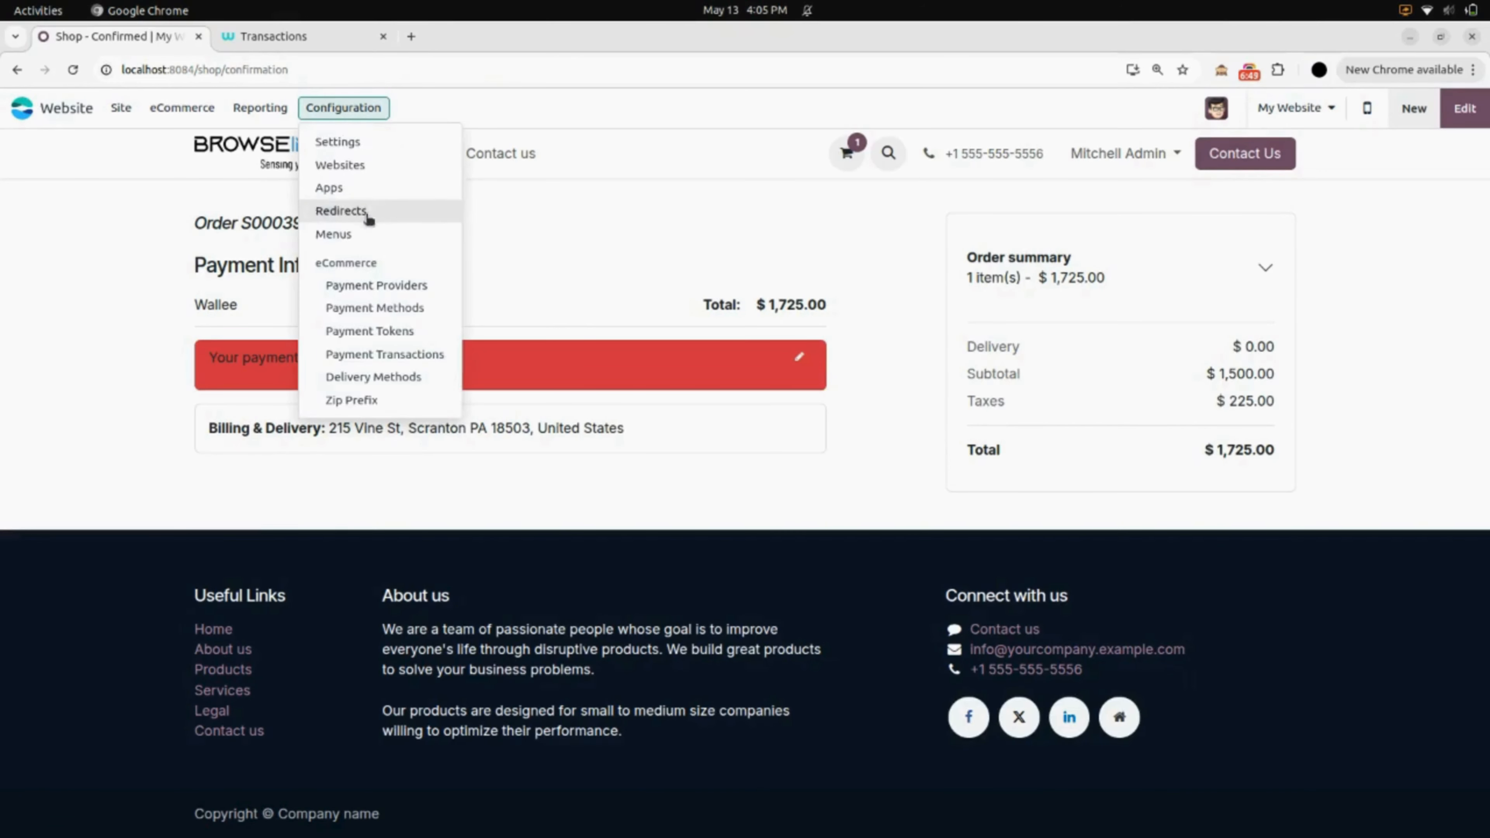
pyautogui.click(395, 356)
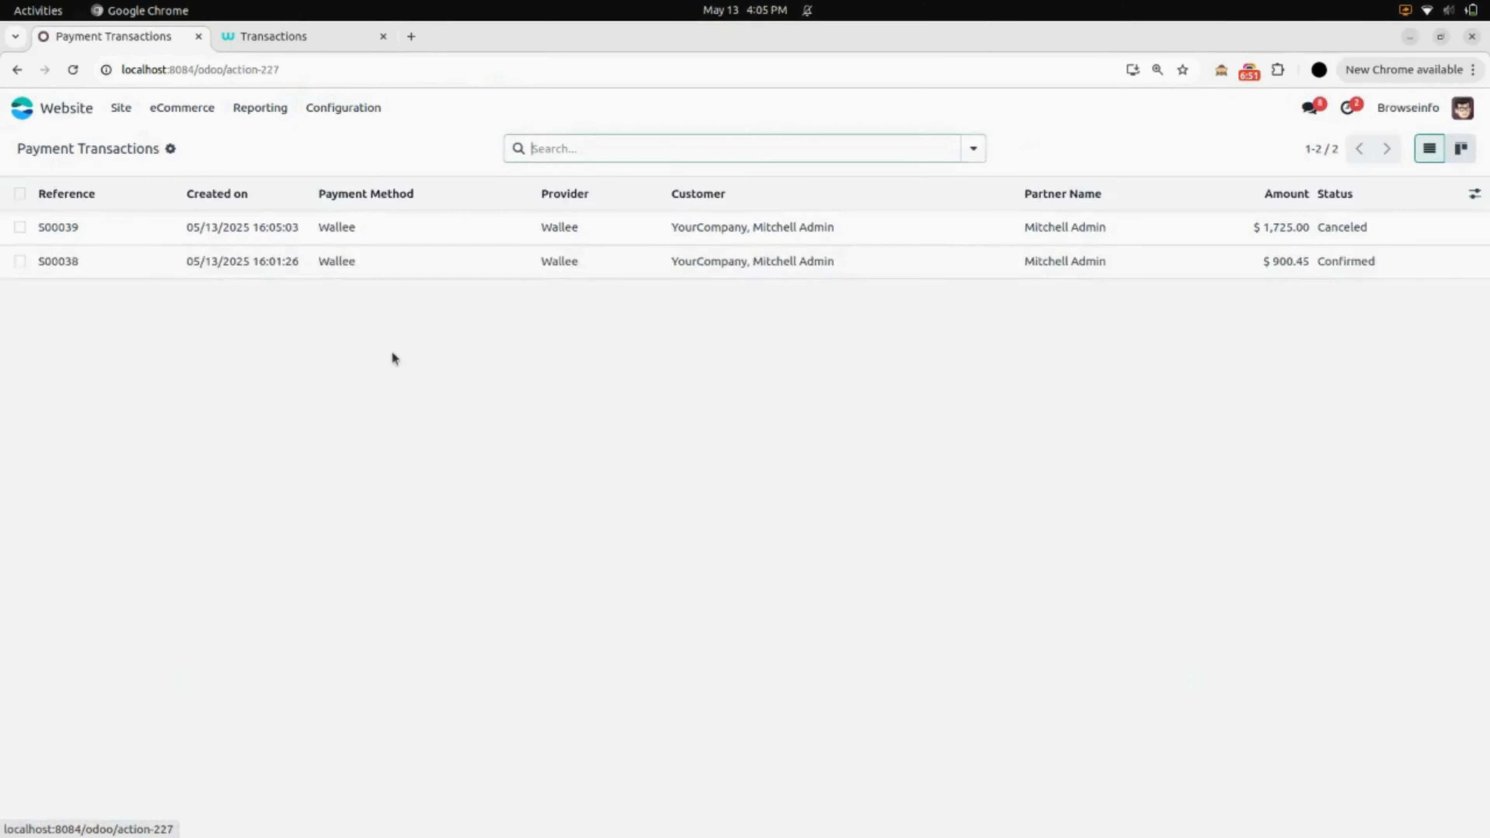
pyautogui.click(372, 232)
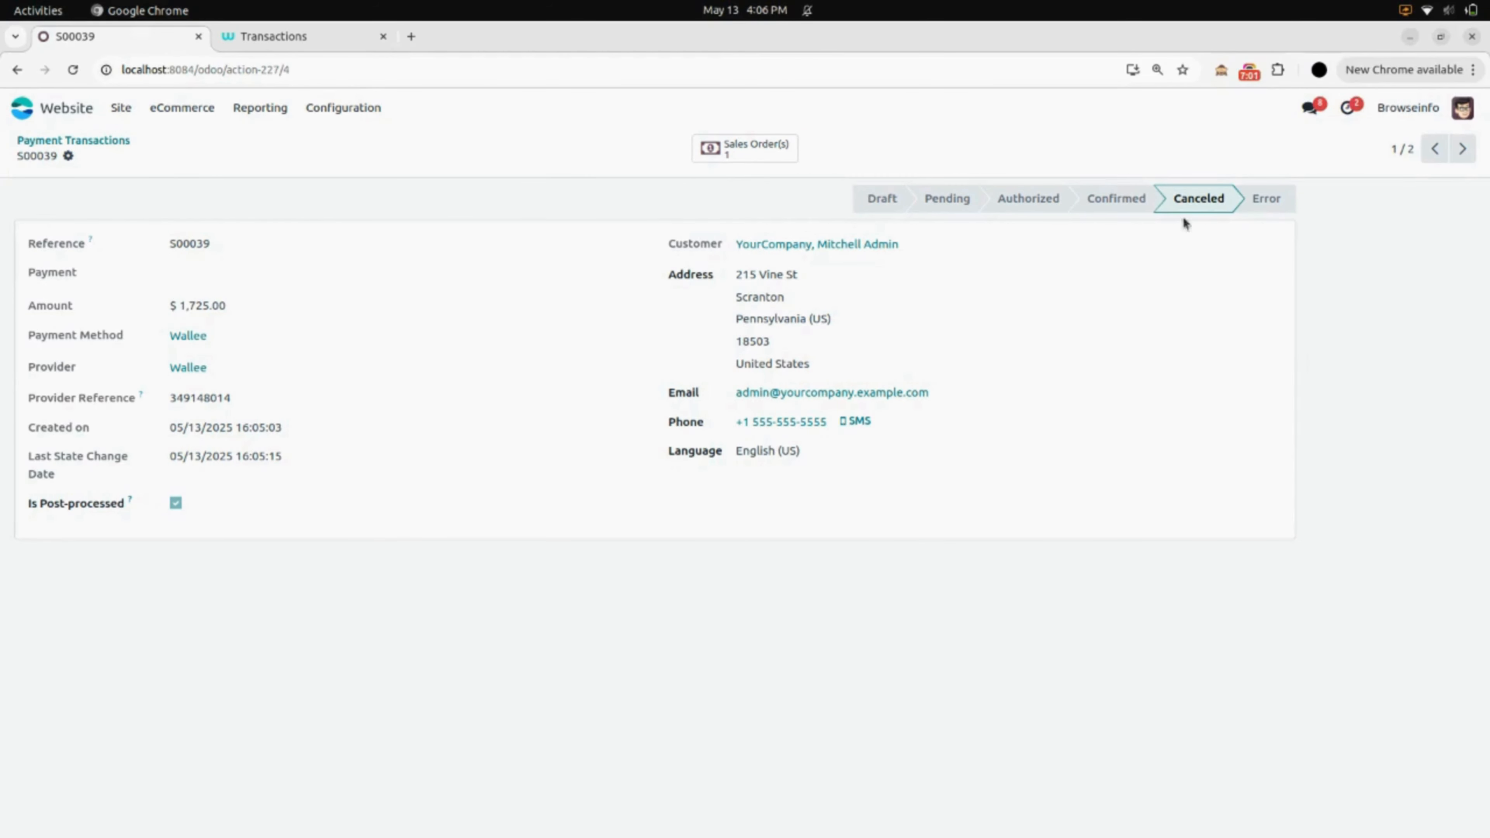
# - Check S00039's linked sales order is still a quotation, then return to the Odoo apps home
pyautogui.click(778, 147)
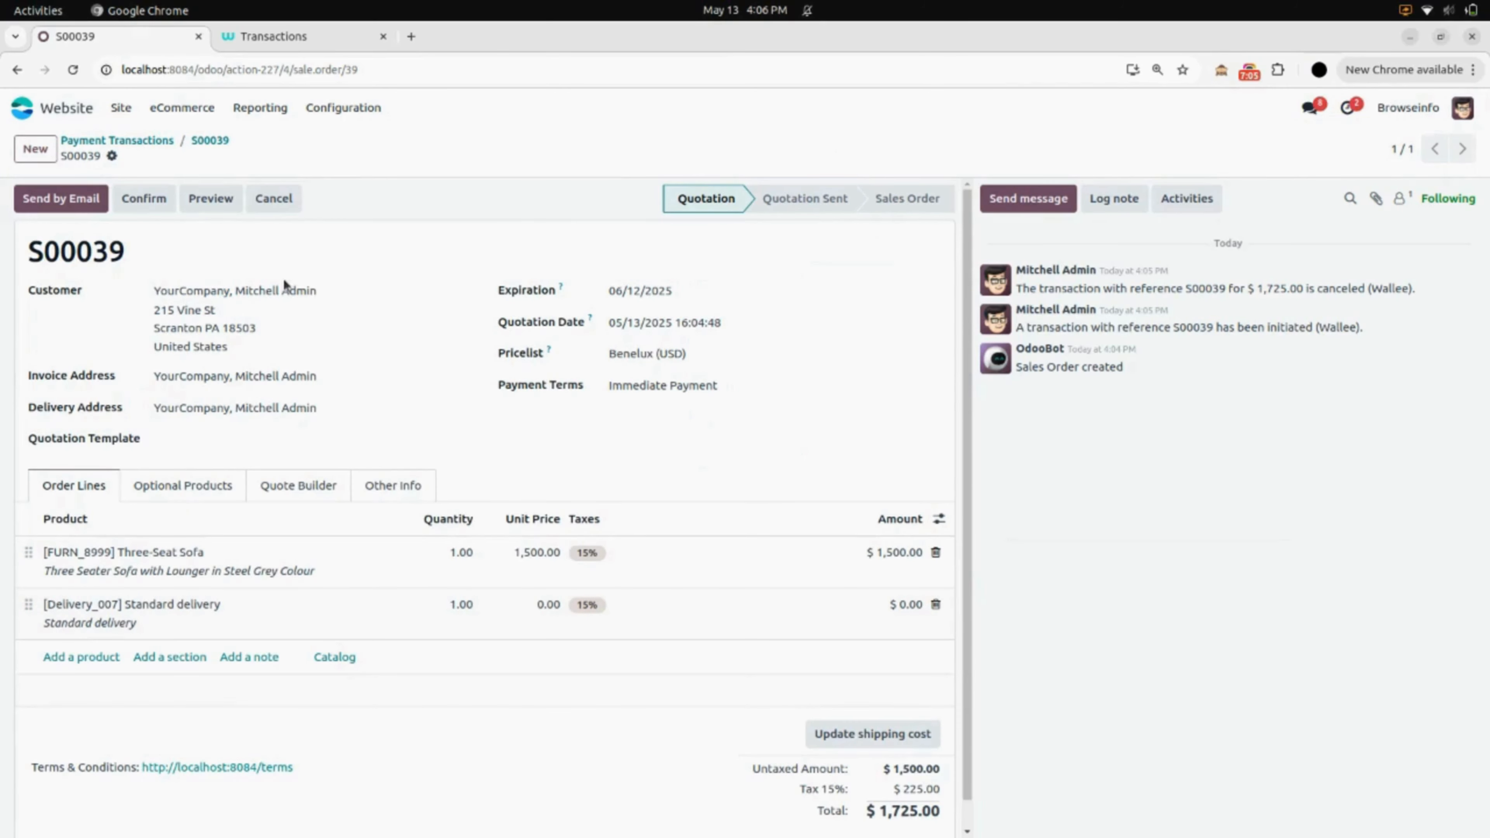
pyautogui.click(223, 142)
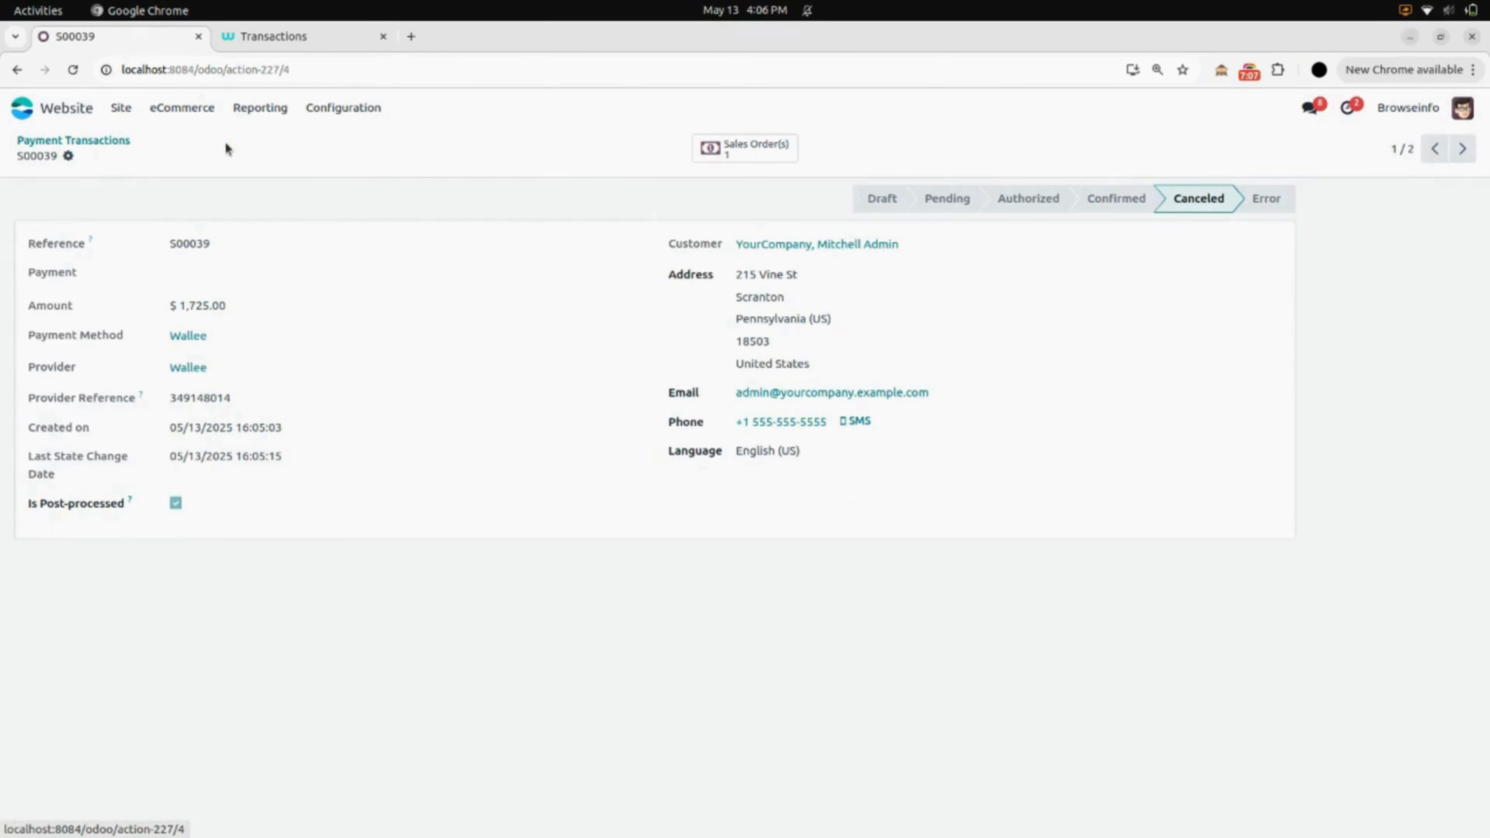
pyautogui.click(80, 107)
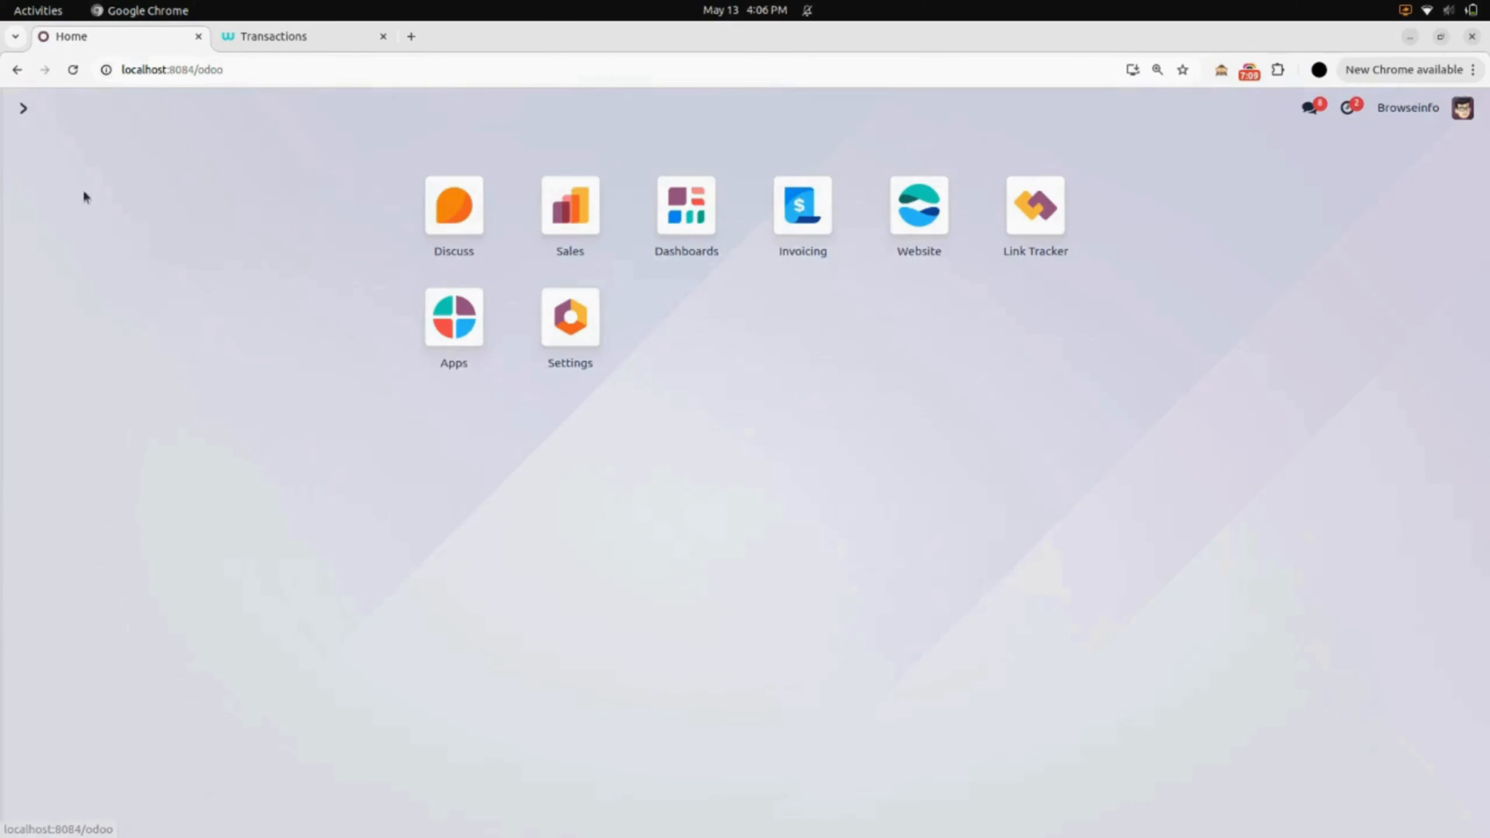